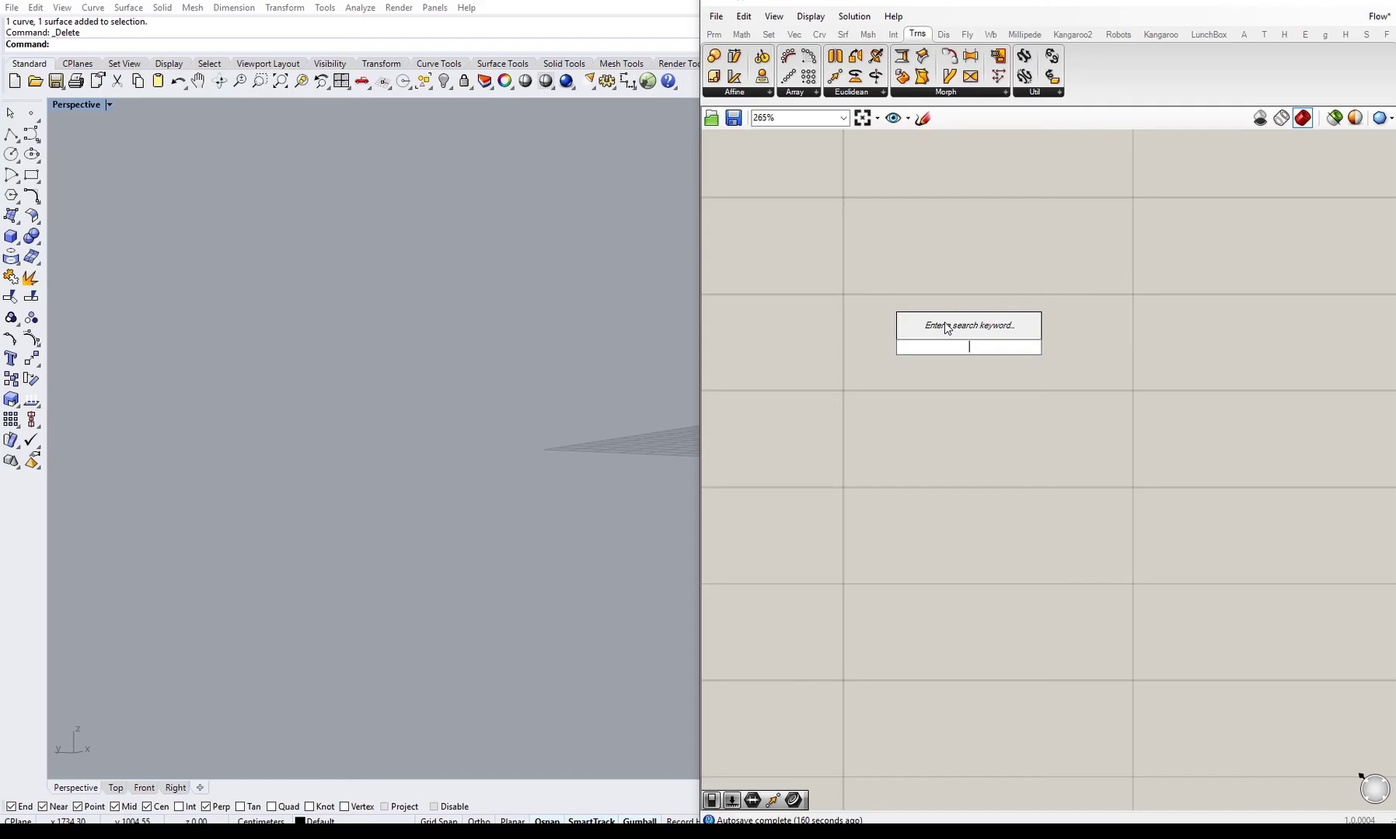
Step: Search 'stretch' on the canvas and place the Stretch component
{"action": "type", "text": "str"}
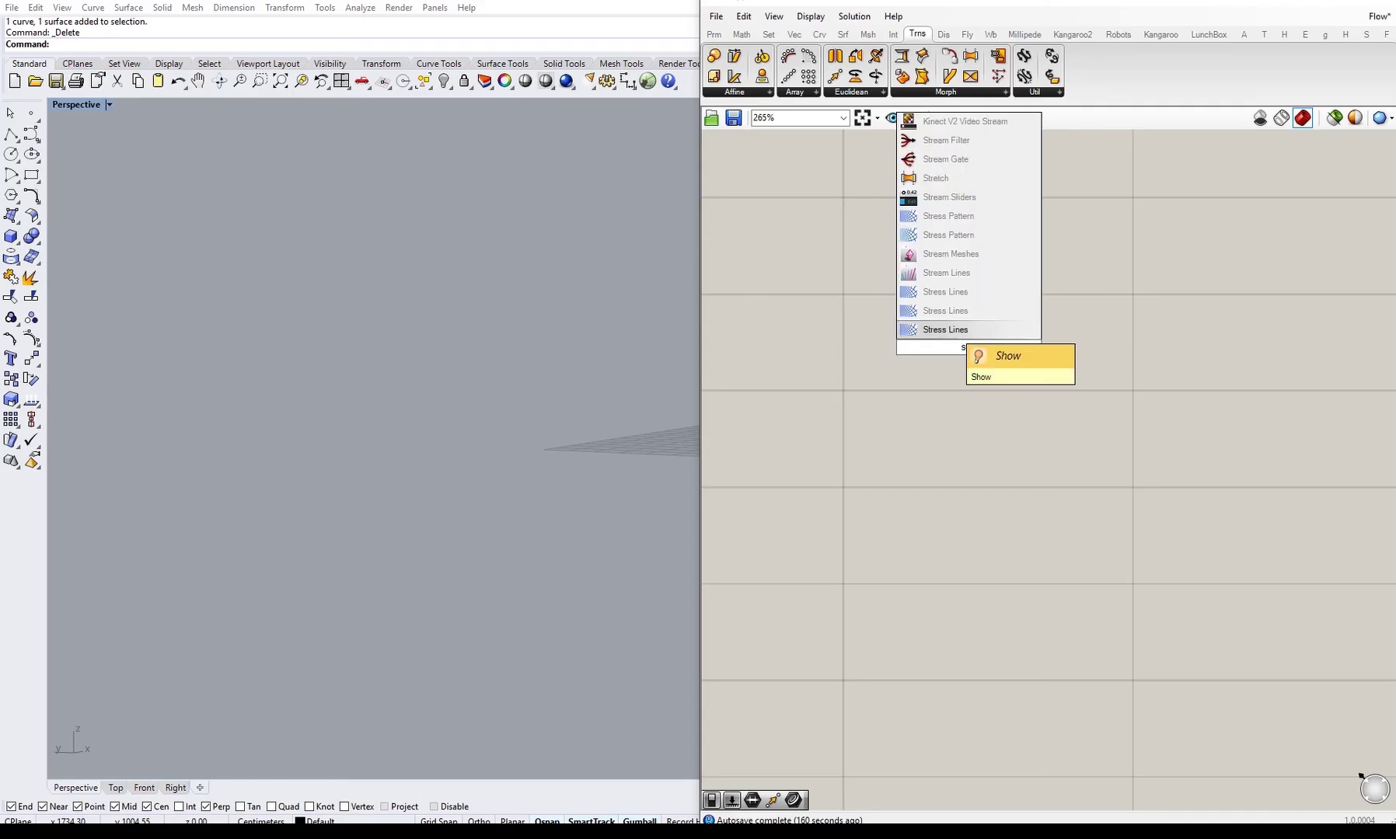
{"action": "key", "text": "BackSpace"}
{"action": "key", "text": "BackSpace"}
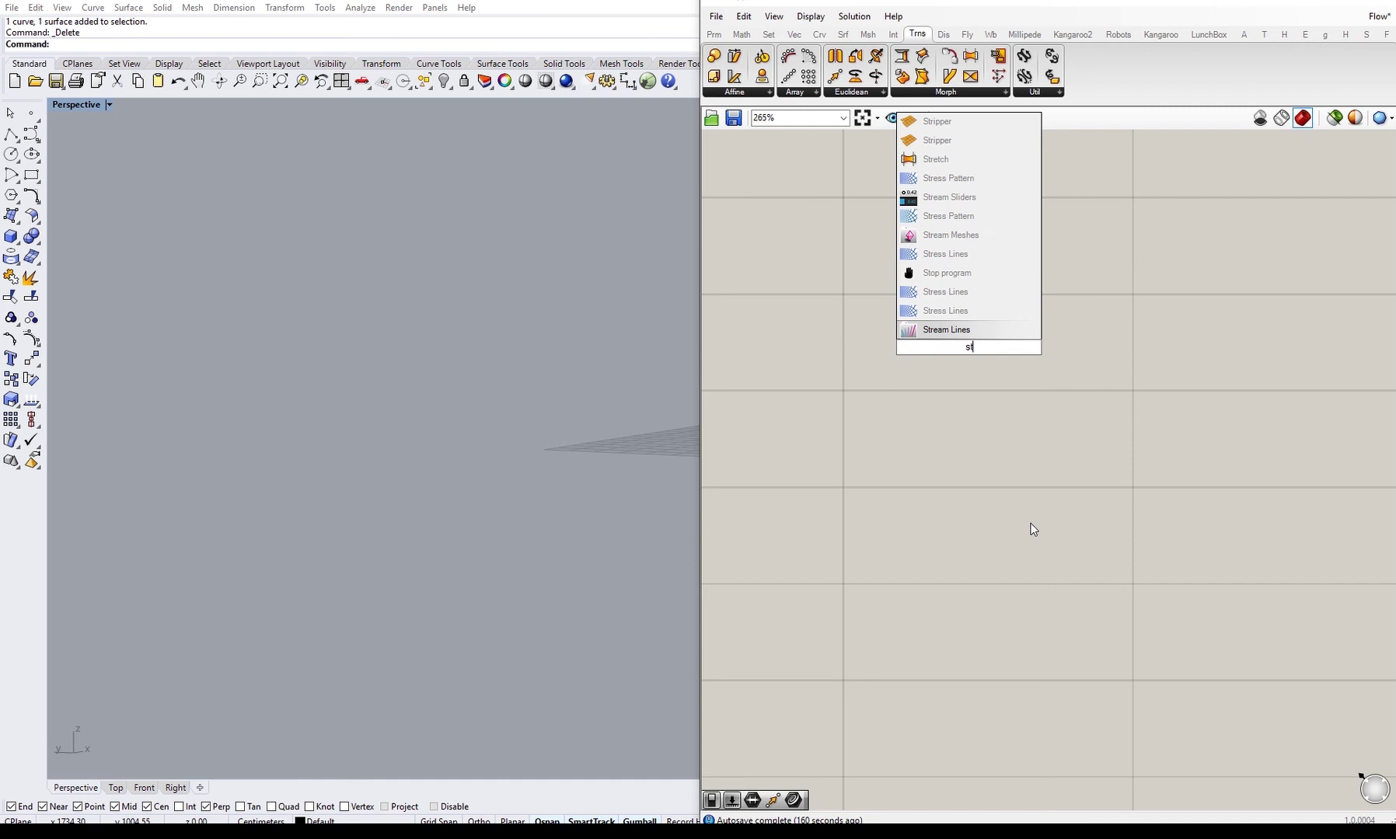
{"action": "type", "text": "retch"}
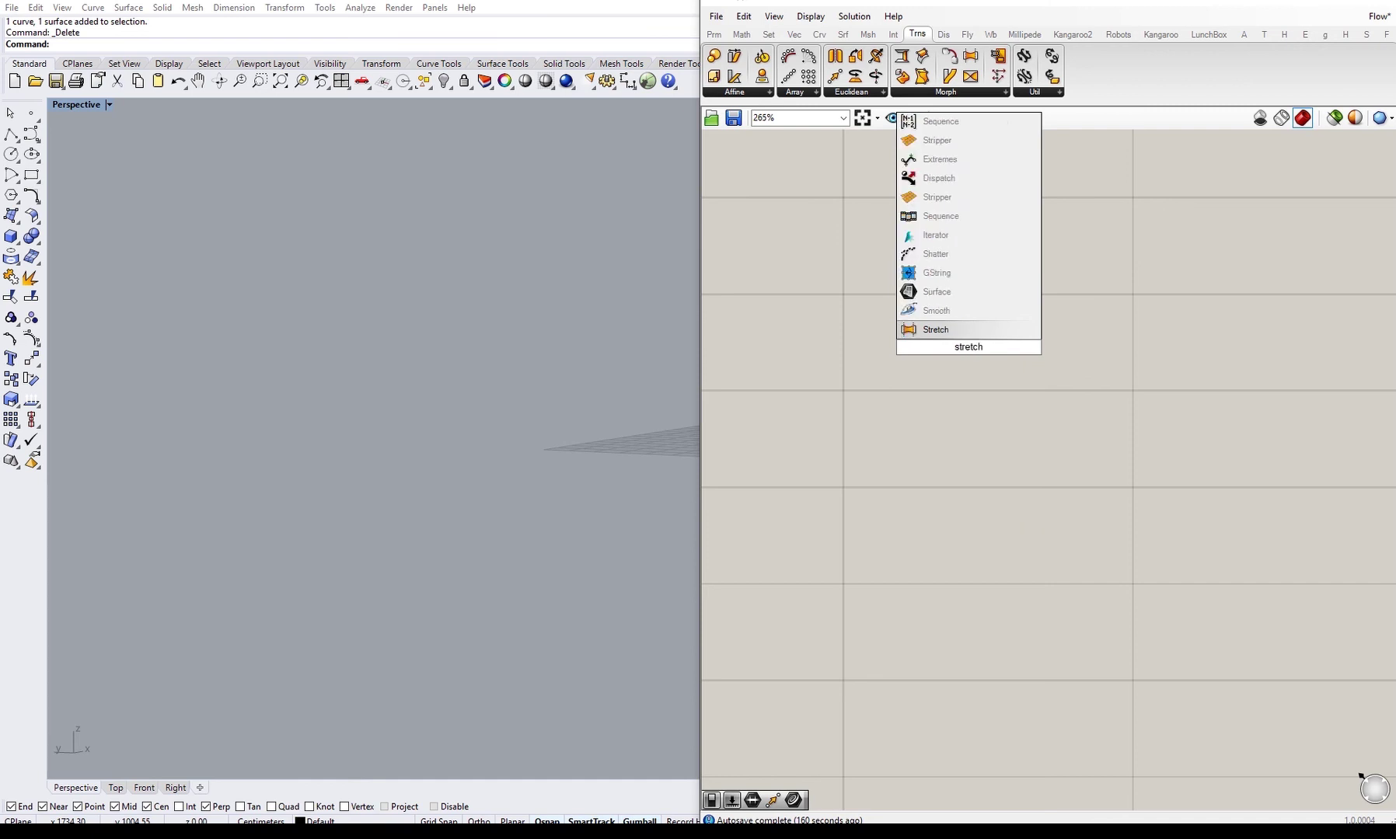
{"action": "key", "text": "Return"}
Step: Locate Stretch among the Transform > Morph components and zoom the canvas out
{"action": "left_click", "coordinate": [933, 311]}
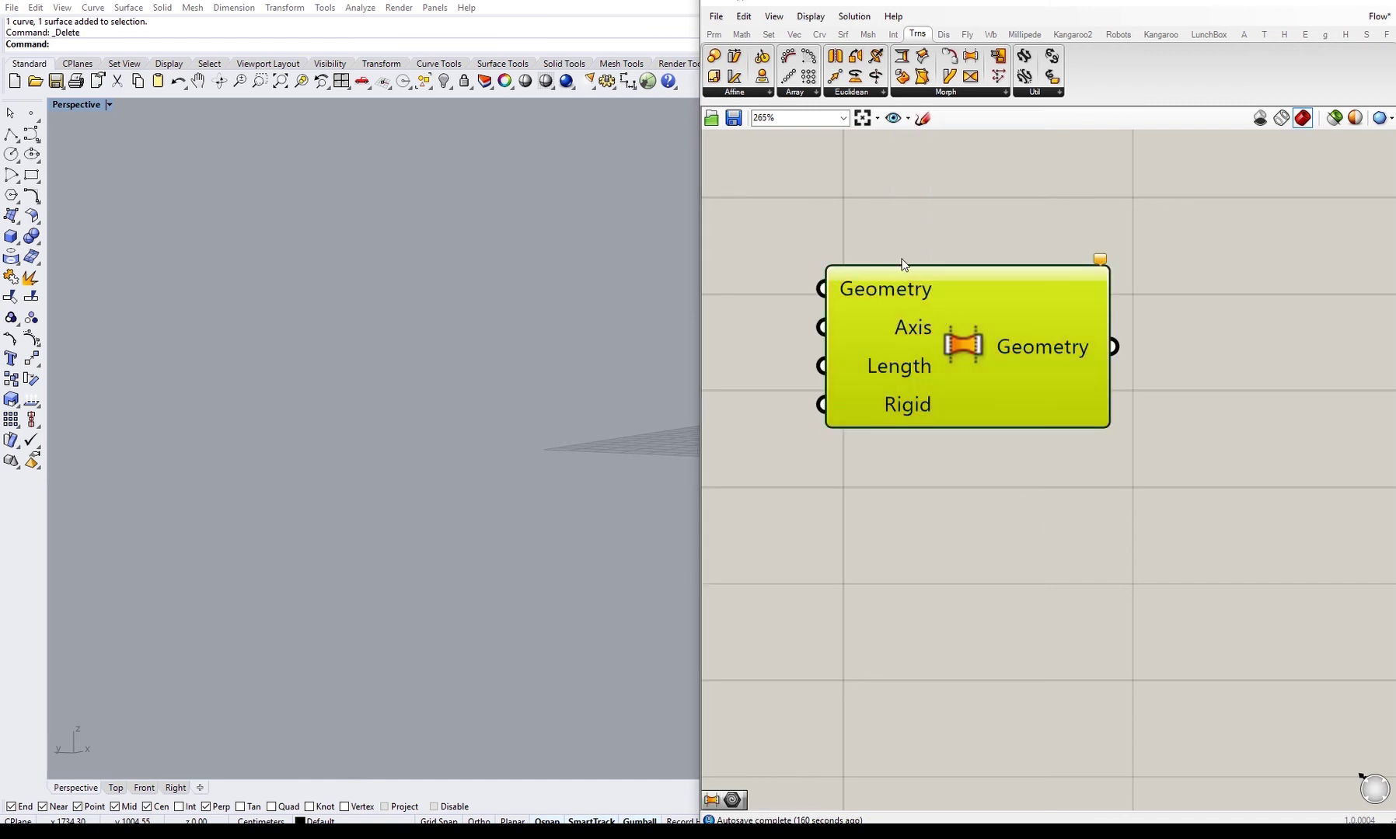
{"action": "left_click", "coordinate": [887, 184]}
{"action": "left_click", "coordinate": [960, 95]}
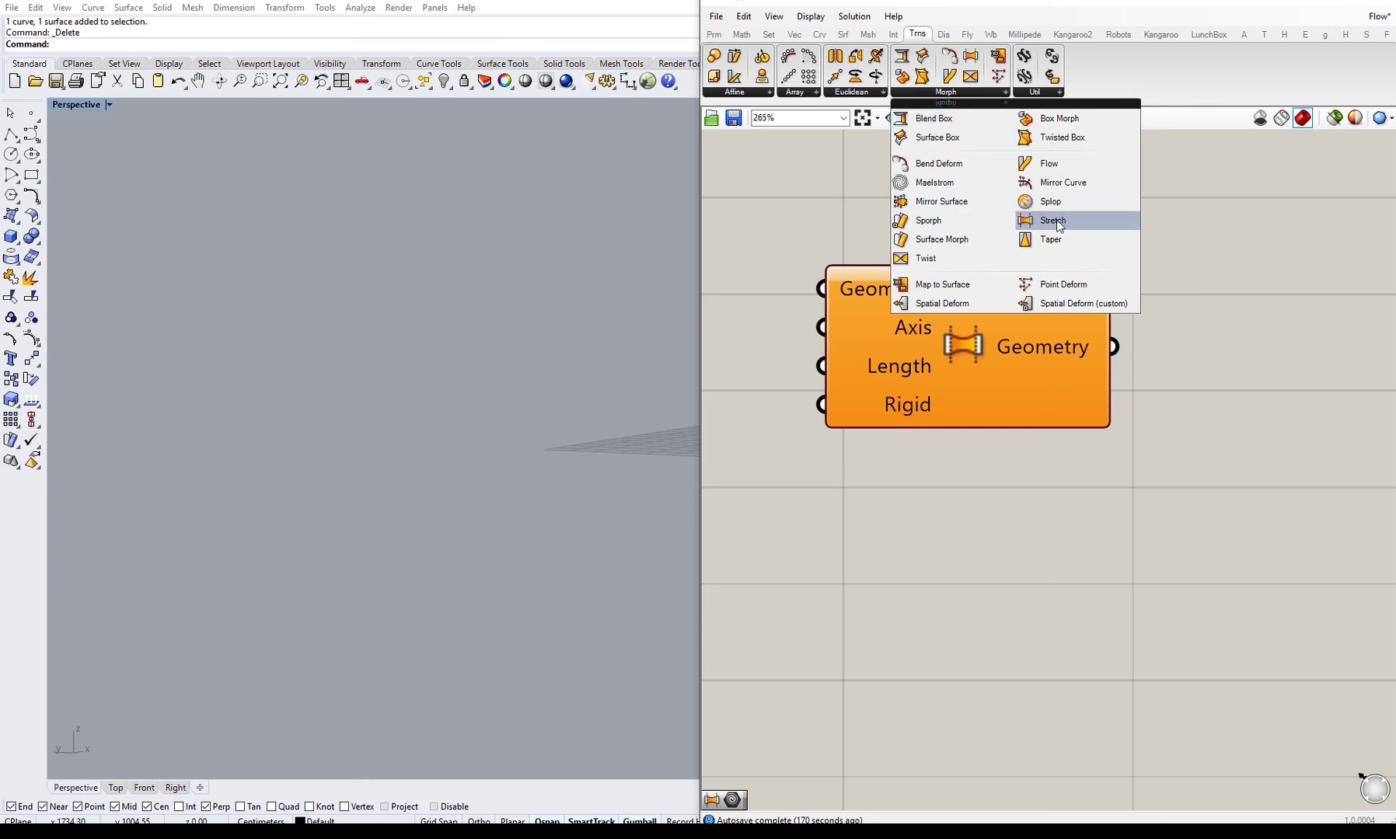
{"action": "right_click_drag", "start_coordinate": [917, 475], "coordinate": [1004, 493]}
{"action": "scroll", "coordinate": [1002, 482], "scroll_direction": "down", "scroll_amount": 3}
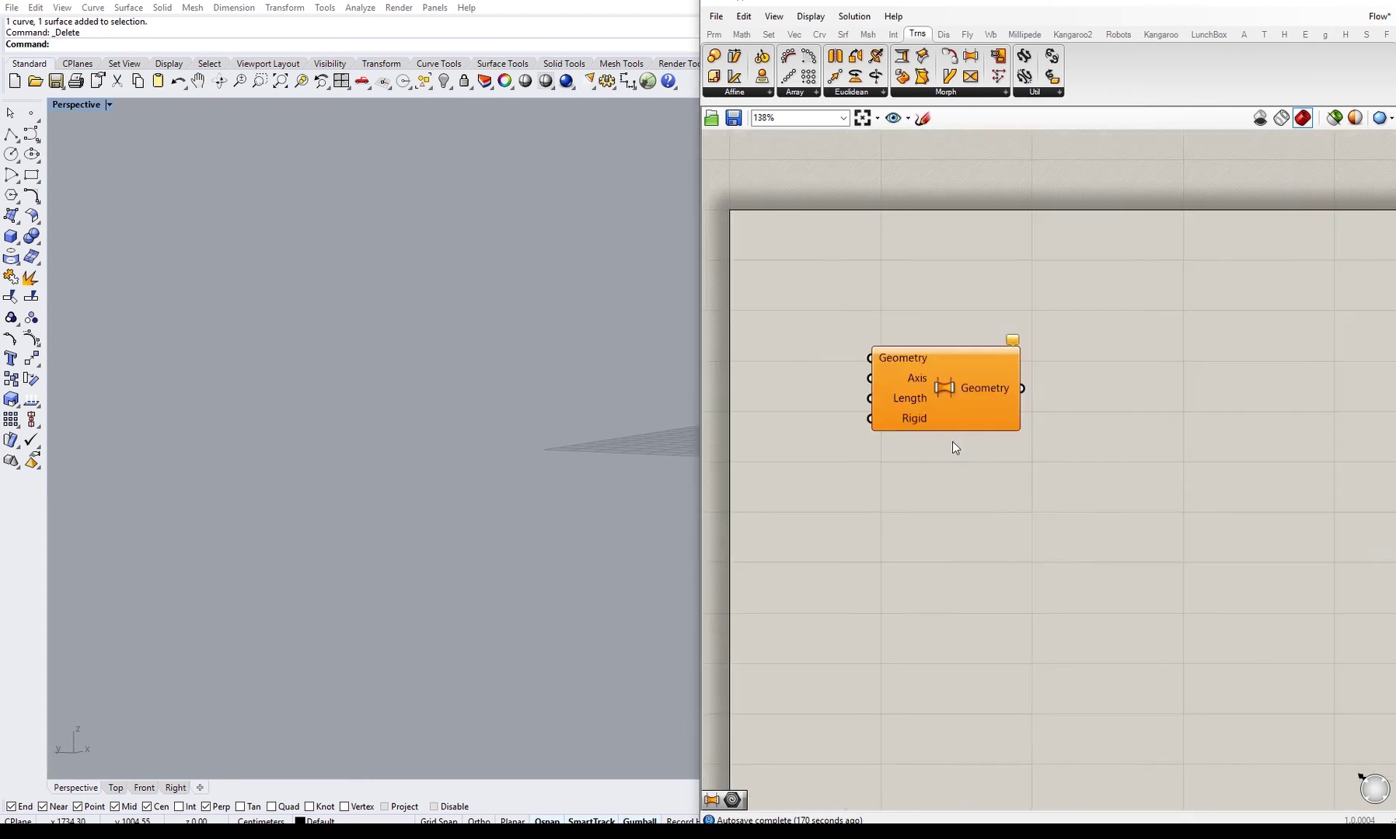
{"action": "left_click_drag", "start_coordinate": [917, 379], "coordinate": [1093, 463]}
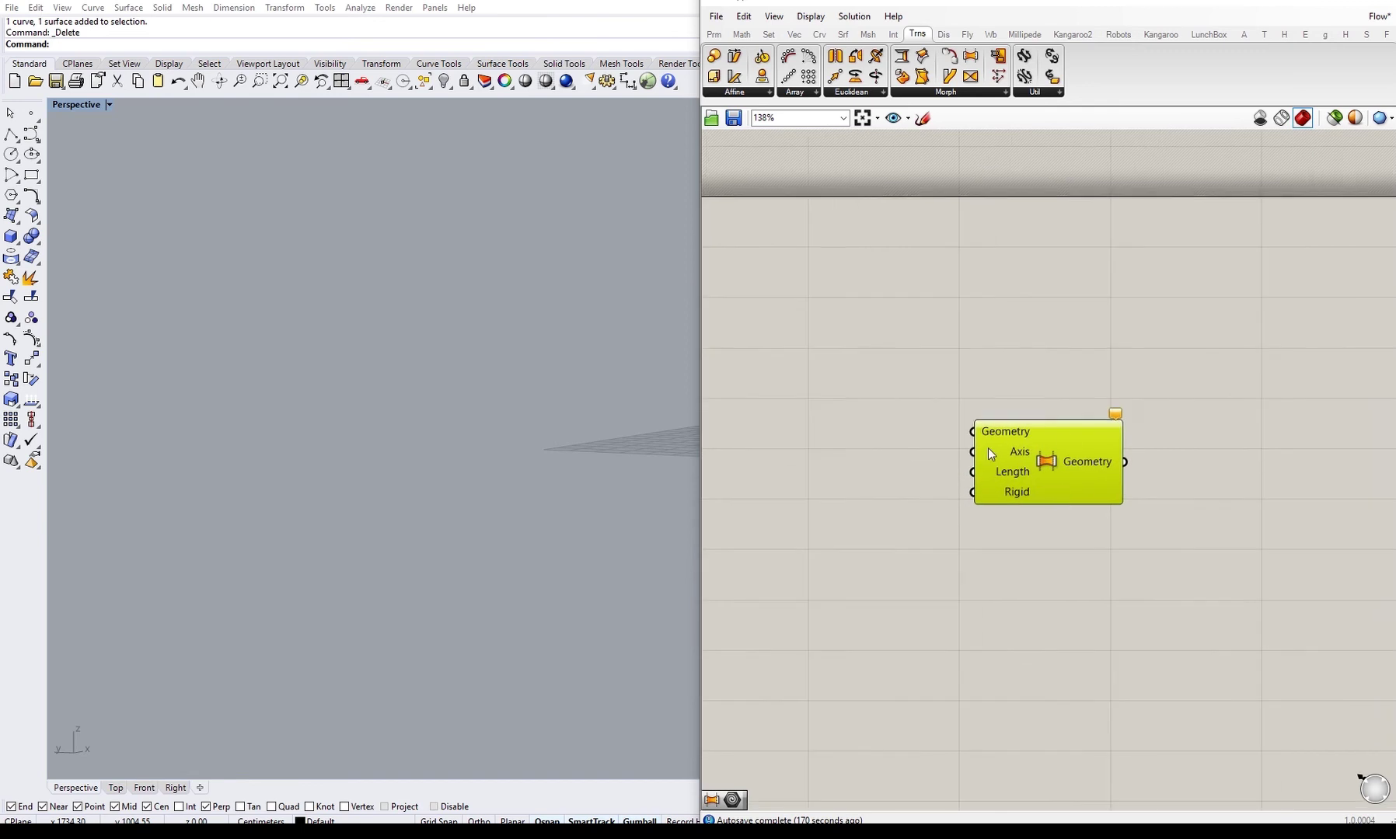
{"action": "right_click_drag", "start_coordinate": [946, 498], "coordinate": [980, 538]}
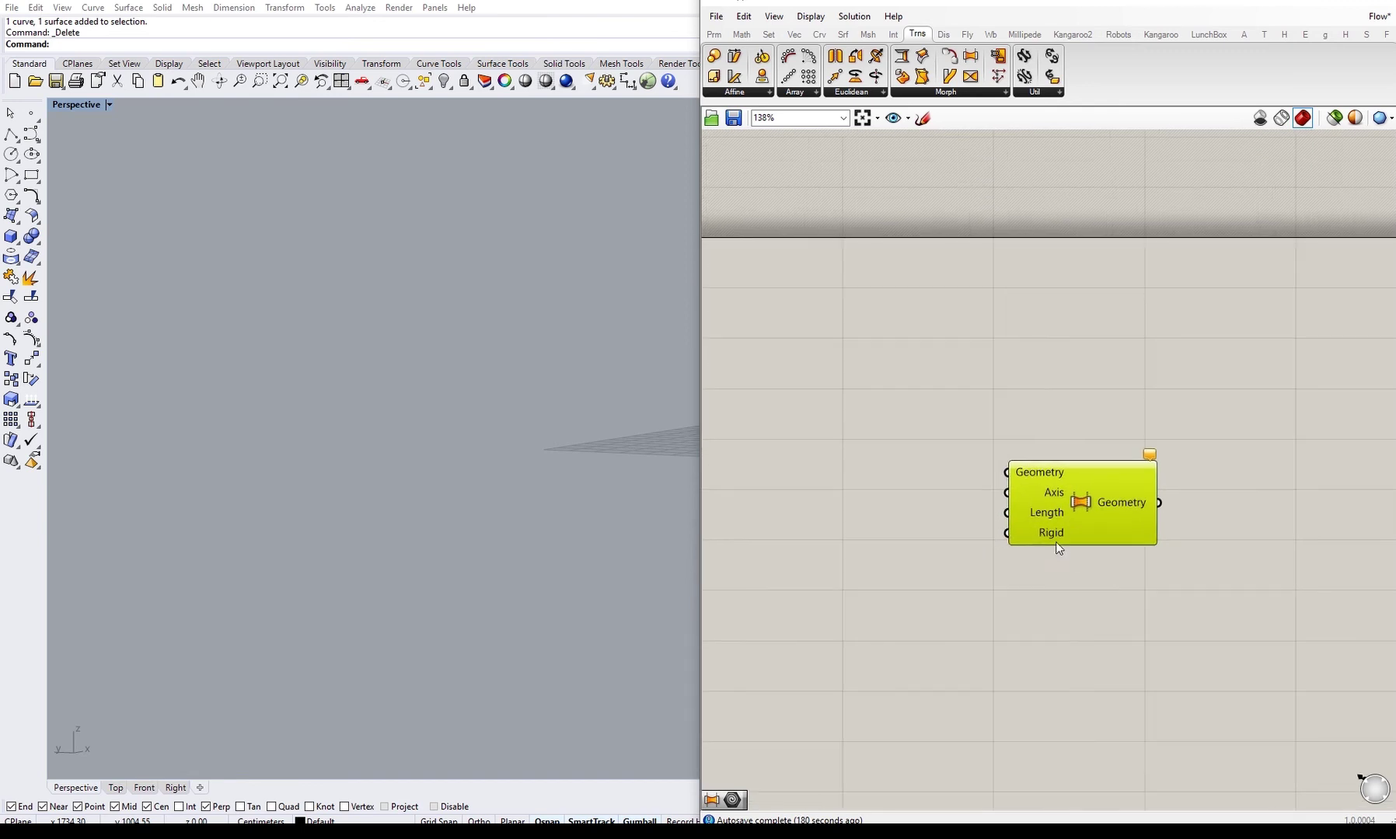
{"action": "right_click_drag", "start_coordinate": [1058, 562], "coordinate": [1082, 556]}
{"action": "mouse_move", "coordinate": [1073, 468]}
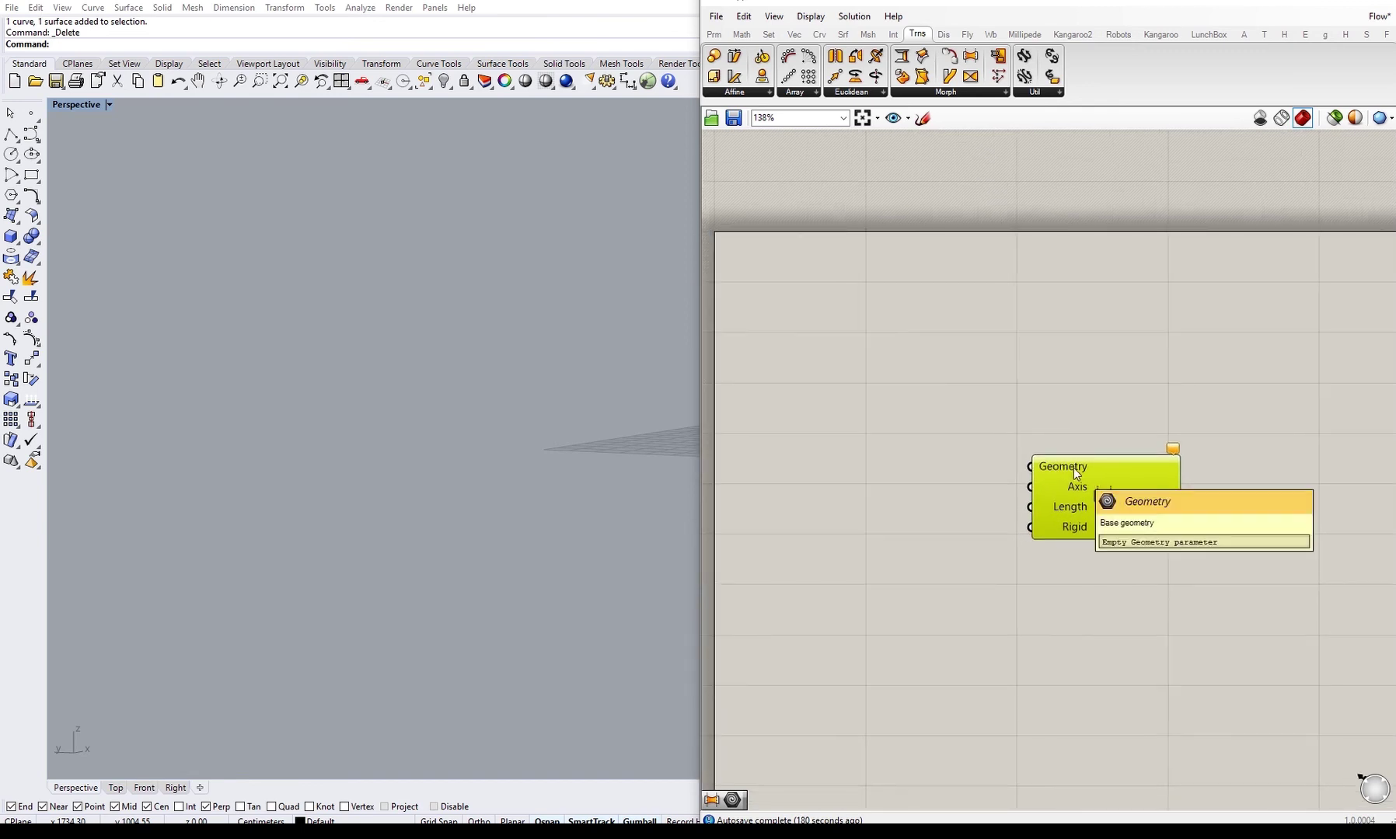
{"action": "scroll", "coordinate": [1073, 468], "scroll_direction": "up", "scroll_amount": 4}
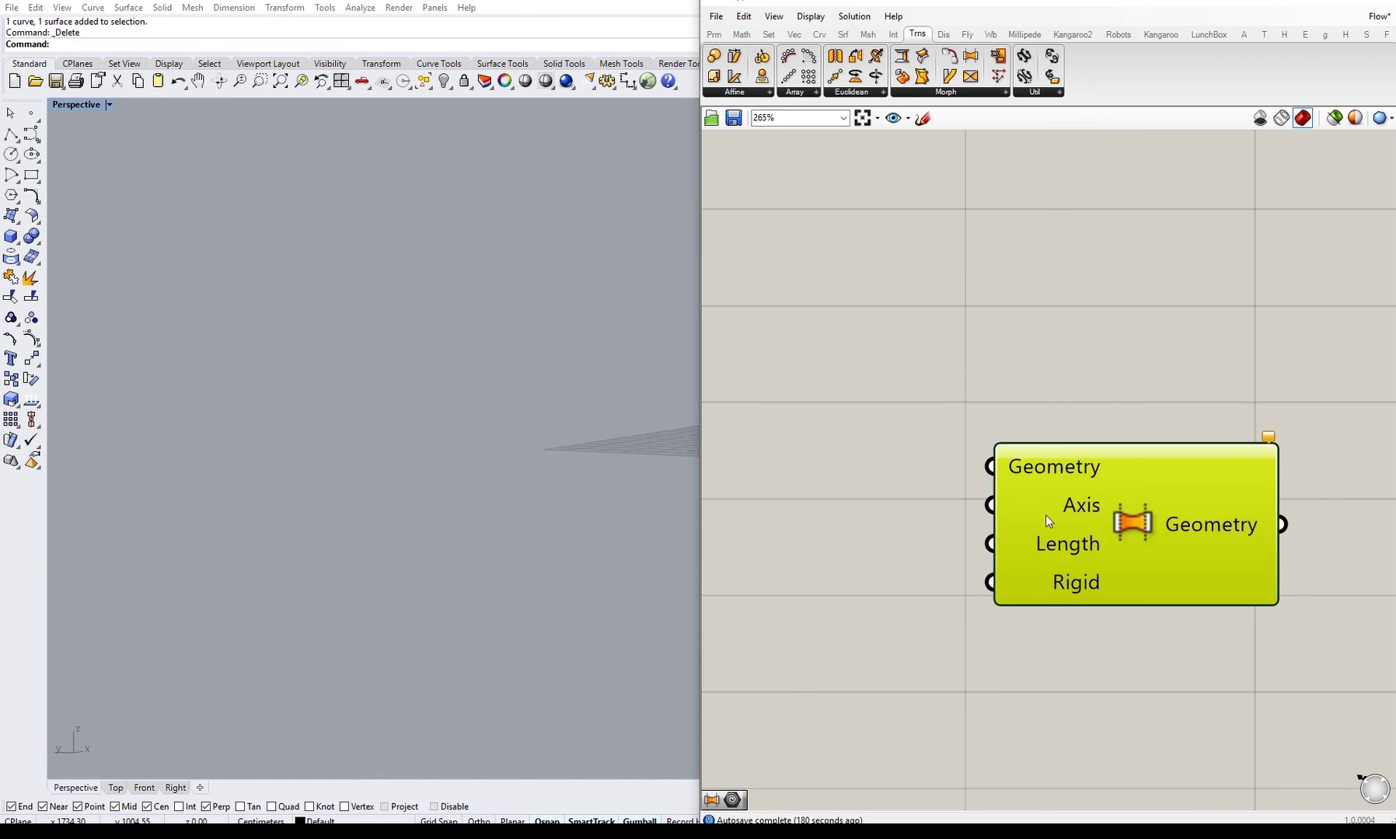
{"action": "right_click_drag", "start_coordinate": [1053, 524], "coordinate": [1063, 495]}
{"action": "mouse_move", "coordinate": [1102, 480]}
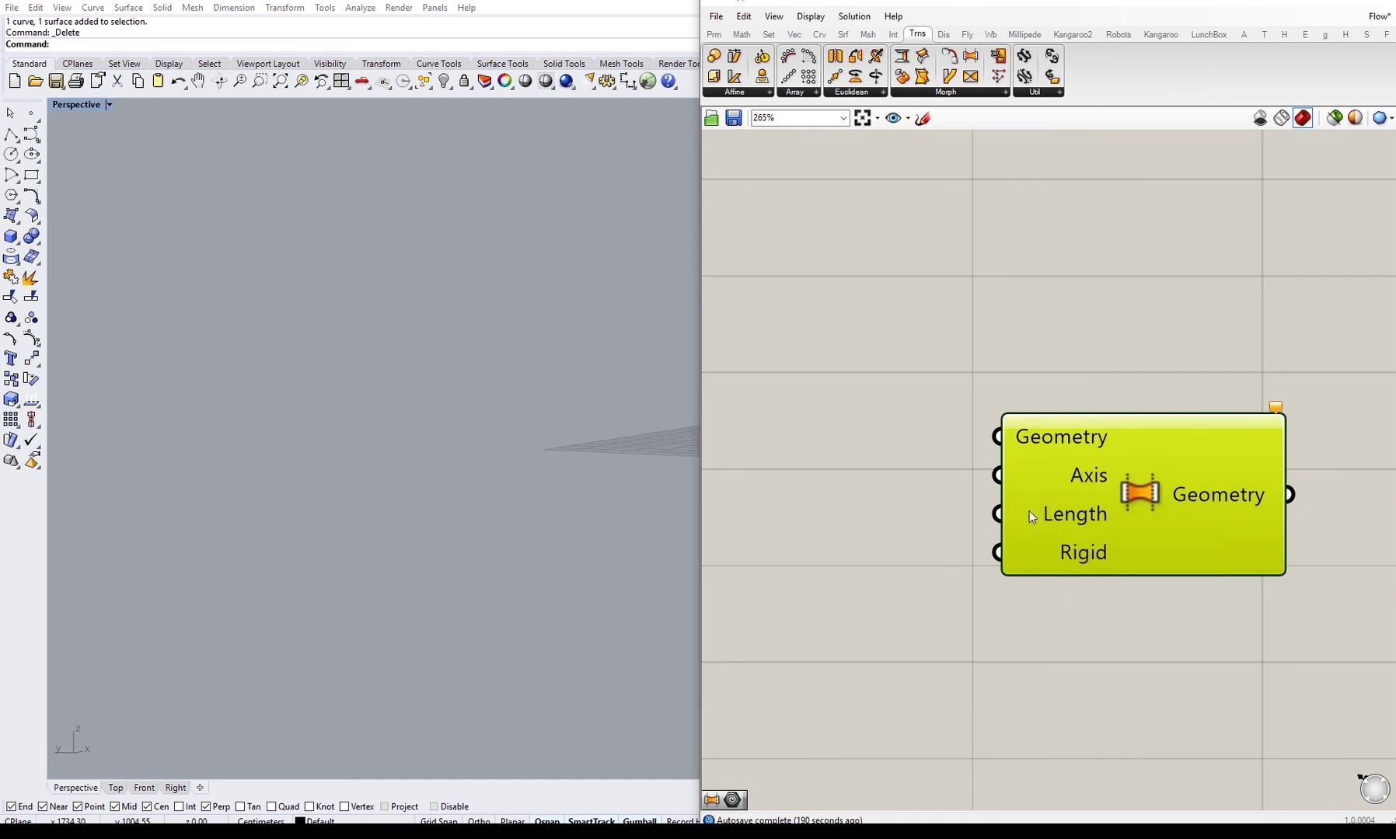
{"action": "right_click_drag", "start_coordinate": [1036, 522], "coordinate": [1142, 486]}
{"action": "right_click_drag", "start_coordinate": [948, 405], "coordinate": [1022, 486]}
{"action": "right_click_drag", "start_coordinate": [1095, 566], "coordinate": [1006, 547]}
{"action": "right_click_drag", "start_coordinate": [1128, 541], "coordinate": [1015, 540]}
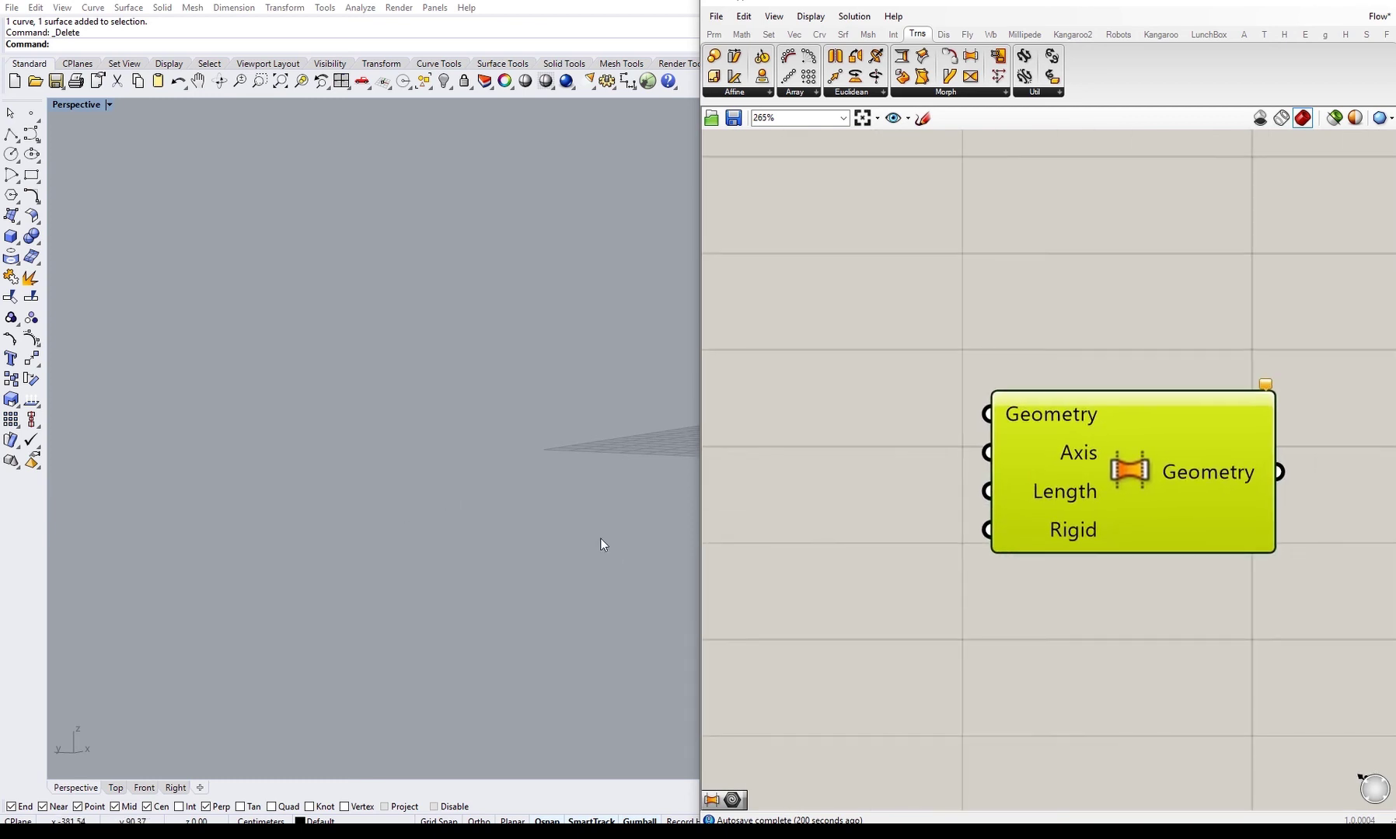
{"action": "left_click", "coordinate": [966, 531]}
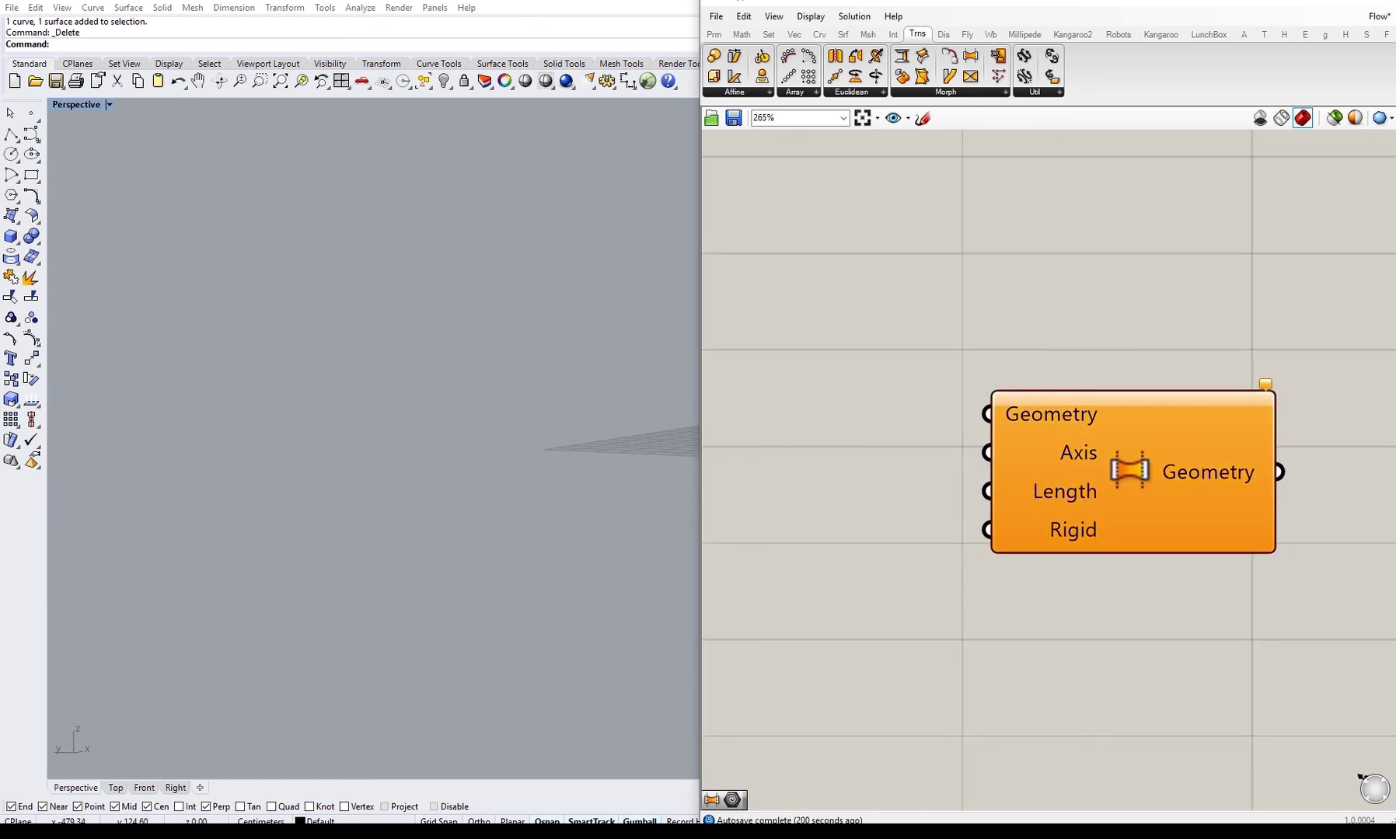
Step: Create a sphere of radius 145.72 in the viewport
{"action": "left_click", "coordinate": [11, 236]}
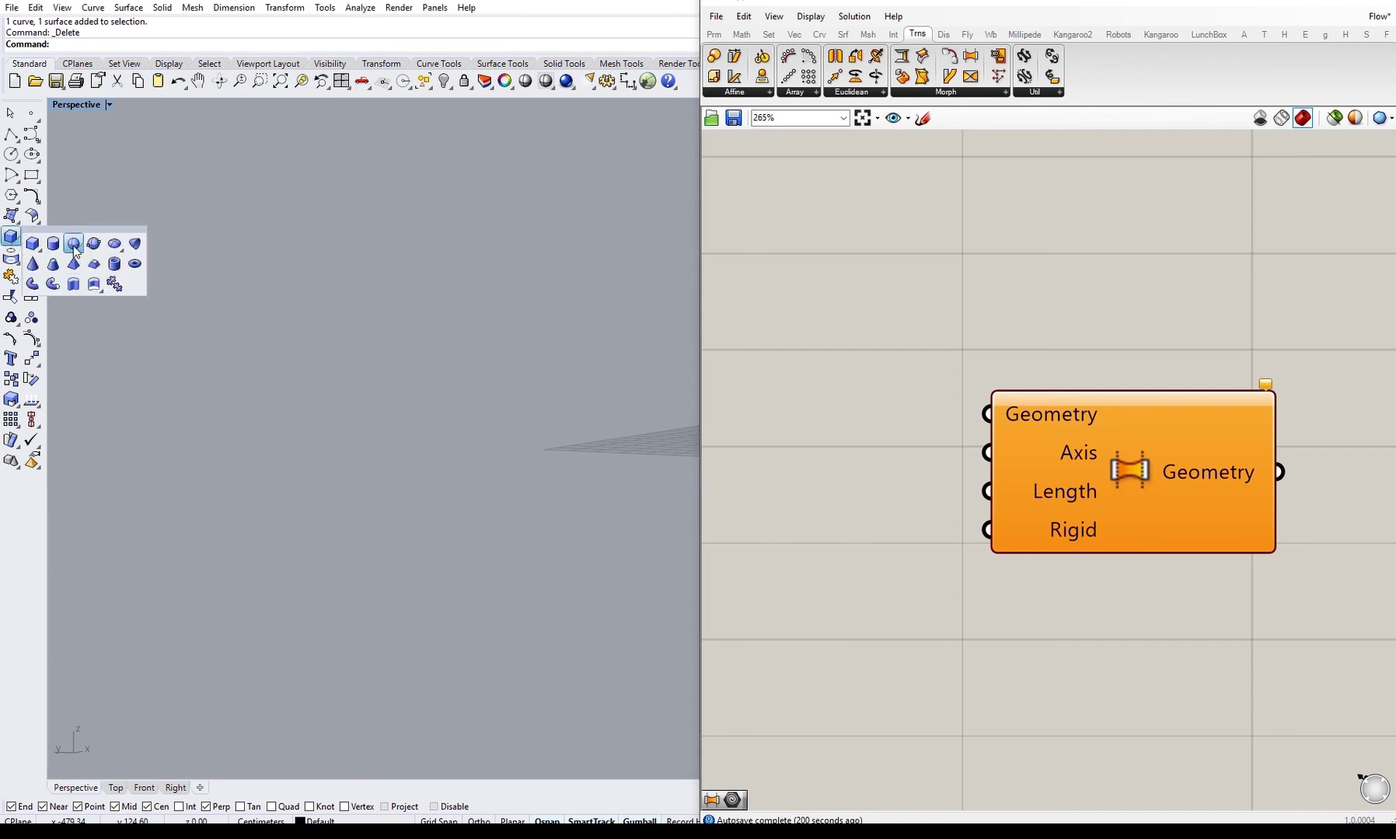
{"action": "left_click", "coordinate": [71, 263]}
{"action": "left_click", "coordinate": [352, 353]}
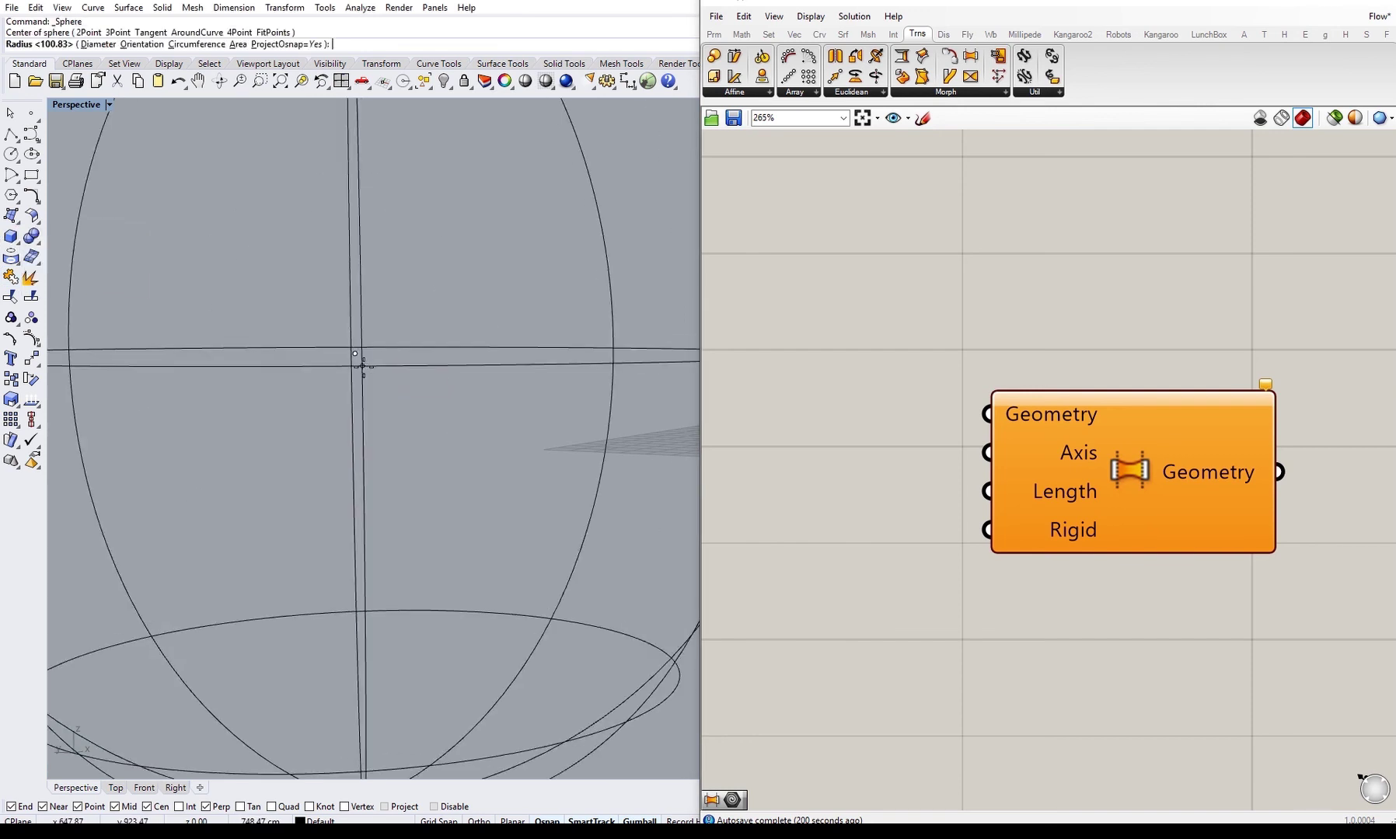
{"action": "scroll", "coordinate": [444, 337], "scroll_direction": "down", "scroll_amount": 6}
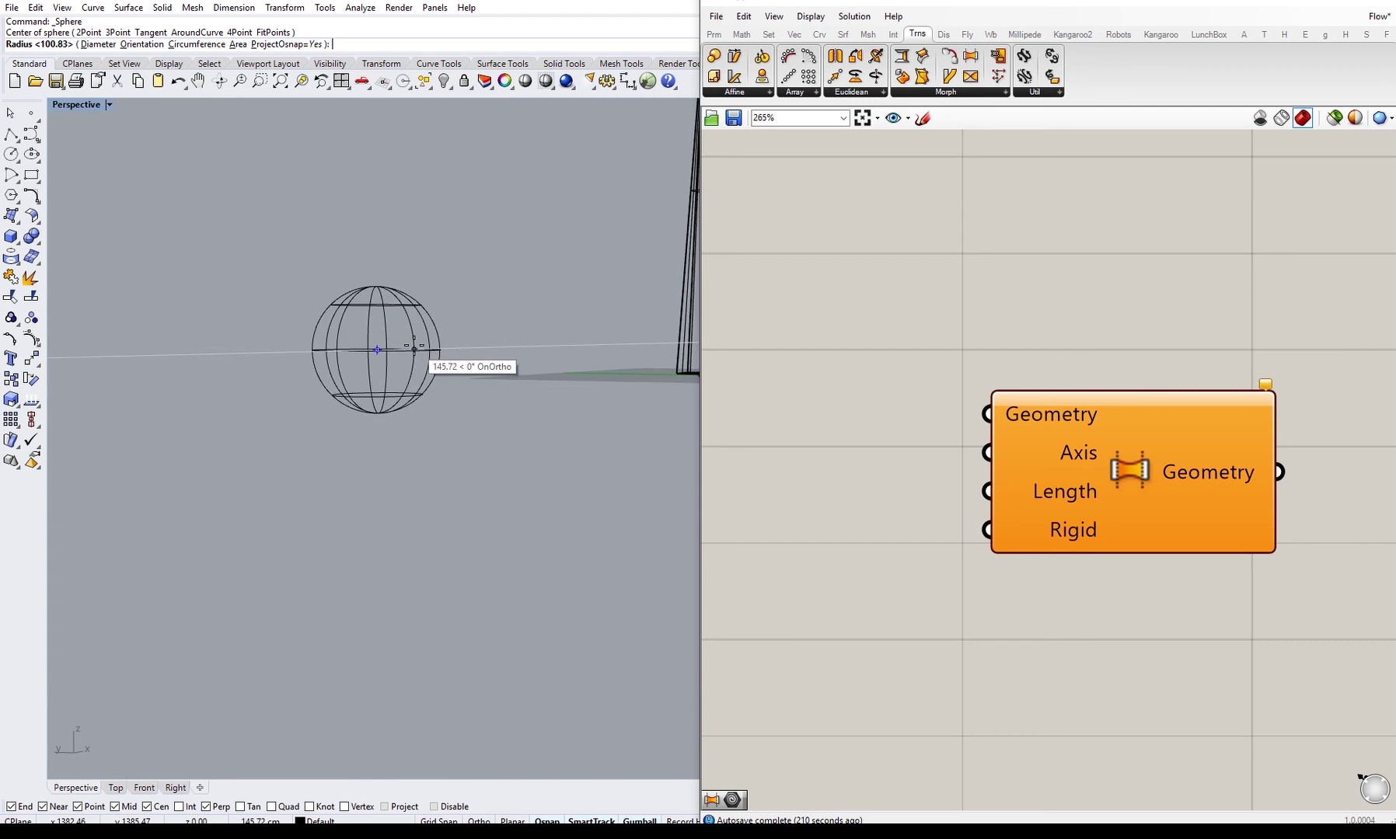
{"action": "left_click", "coordinate": [413, 349]}
{"action": "mouse_move", "coordinate": [413, 349]}
{"action": "right_mouse_down"}
{"action": "mouse_move", "coordinate": [411, 365]}
{"action": "mouse_move", "coordinate": [424, 353]}
{"action": "right_mouse_up"}
Step: Delete the tower model, the stray vertical line and the small surfaces at the origin
{"action": "left_click", "coordinate": [678, 334]}
{"action": "key", "text": "Delete"}
{"action": "right_click_drag", "start_coordinate": [657, 384], "coordinate": [690, 352]}
{"action": "left_click_drag", "start_coordinate": [700, 334], "coordinate": [692, 311]}
{"action": "left_click", "coordinate": [669, 318]}
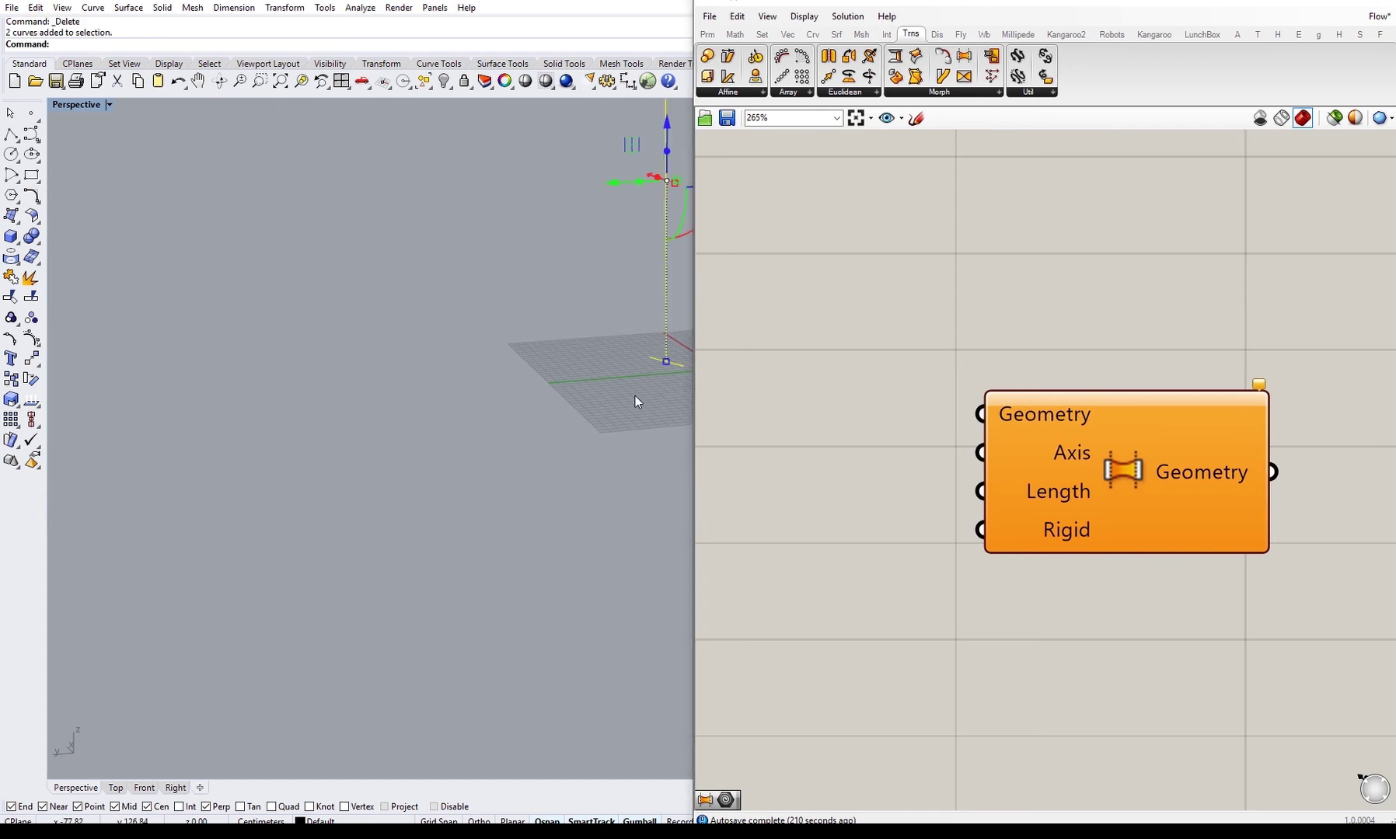
{"action": "key", "text": "Delete"}
{"action": "scroll", "coordinate": [495, 473], "scroll_direction": "down", "scroll_amount": 2}
{"action": "left_click_drag", "start_coordinate": [595, 393], "coordinate": [484, 536]}
{"action": "key", "text": "Delete"}
Step: Zoom to the sphere with ZS, view it shaded, then return to wireframe
{"action": "right_click_drag", "start_coordinate": [489, 535], "coordinate": [388, 519]}
{"action": "right_click_drag", "start_coordinate": [289, 393], "coordinate": [405, 411]}
{"action": "scroll", "coordinate": [405, 411], "scroll_direction": "up", "scroll_amount": 3}
{"action": "left_click", "coordinate": [405, 362]}
{"action": "type", "text": "zs"}
{"action": "key", "text": "Return"}
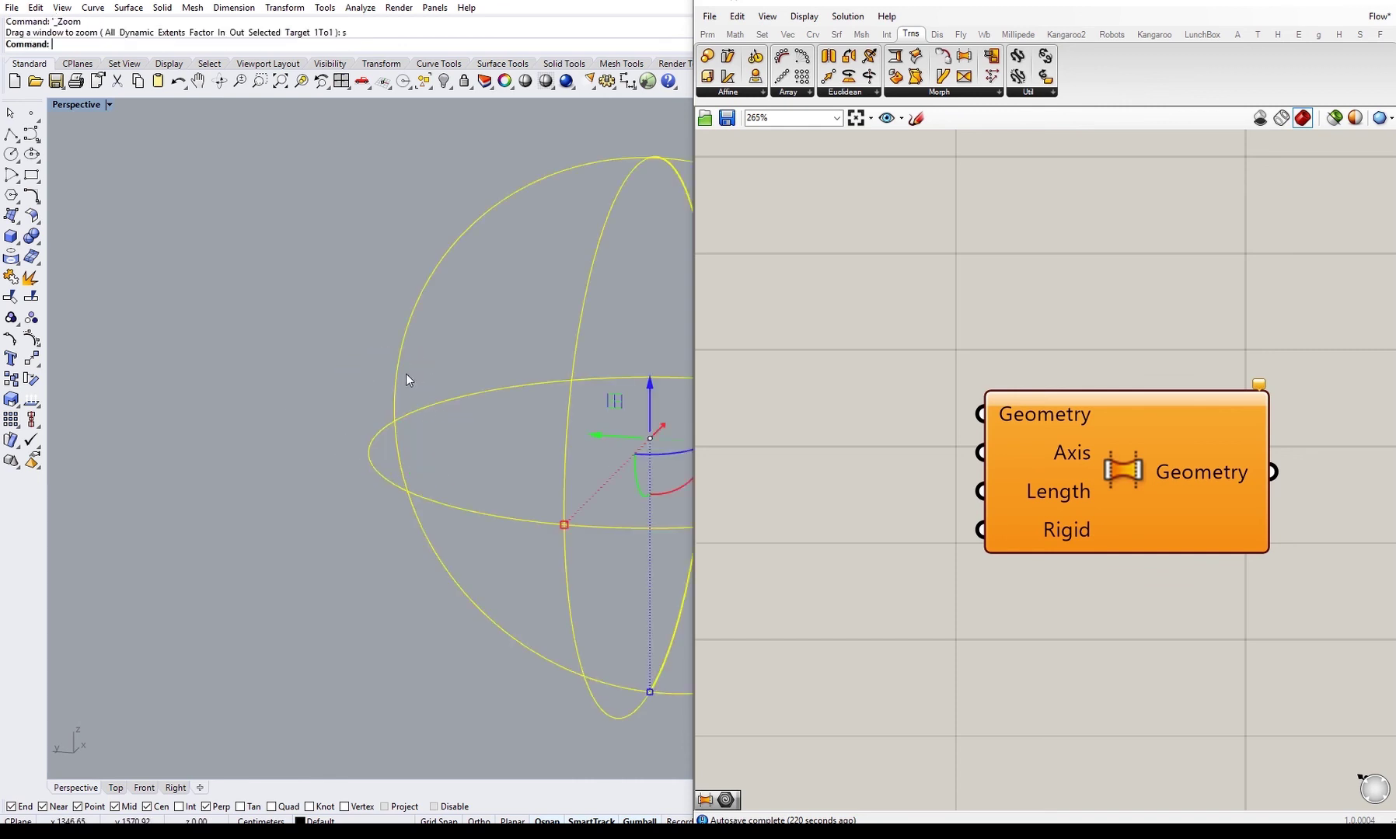
{"action": "key", "text": "ctrl+alt+s"}
{"action": "scroll", "coordinate": [442, 451], "scroll_direction": "down", "scroll_amount": 5}
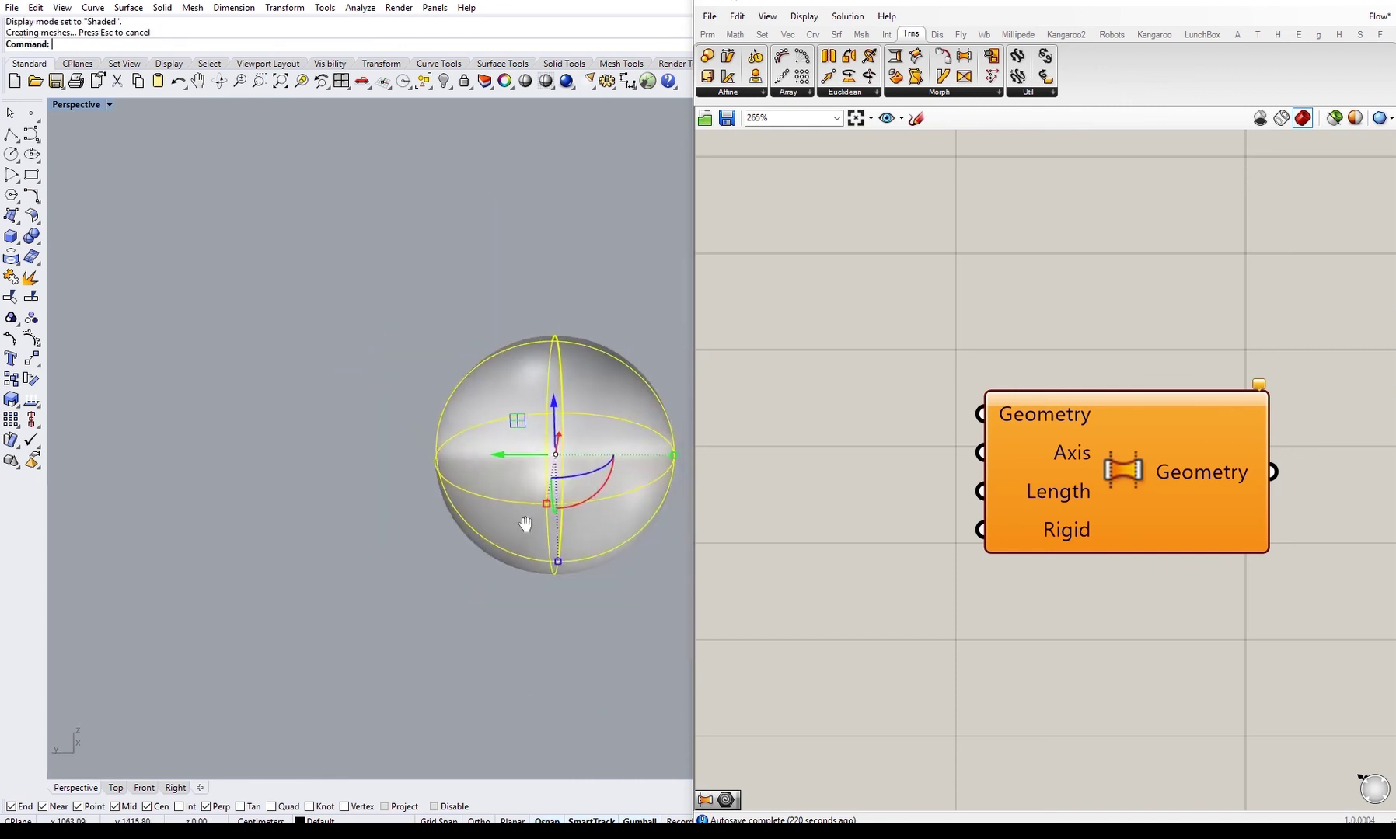
{"action": "key", "text": "Escape"}
{"action": "right_click_drag", "start_coordinate": [479, 562], "coordinate": [508, 561]}
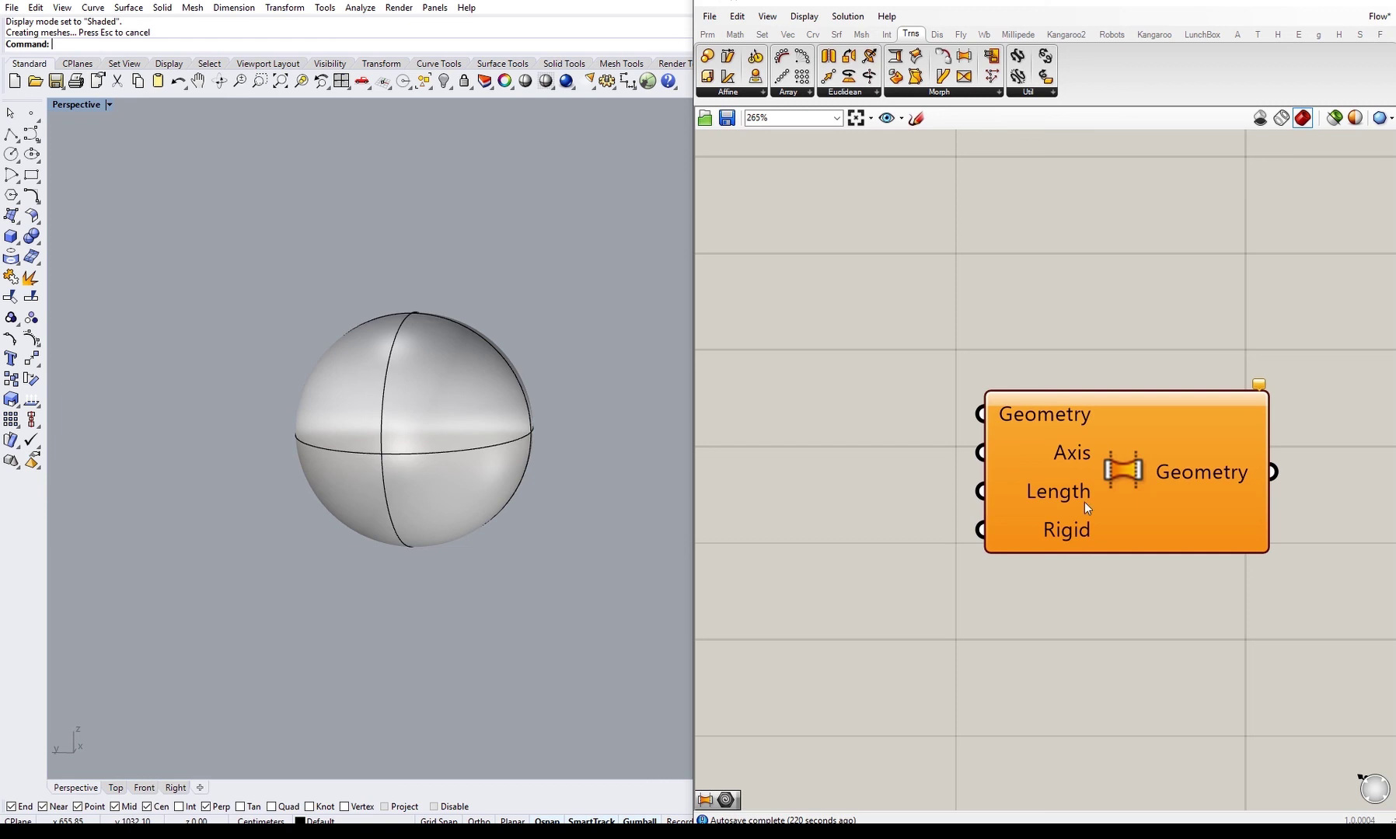
{"action": "right_click_drag", "start_coordinate": [426, 542], "coordinate": [455, 566]}
{"action": "key", "text": "ctrl+alt+w"}
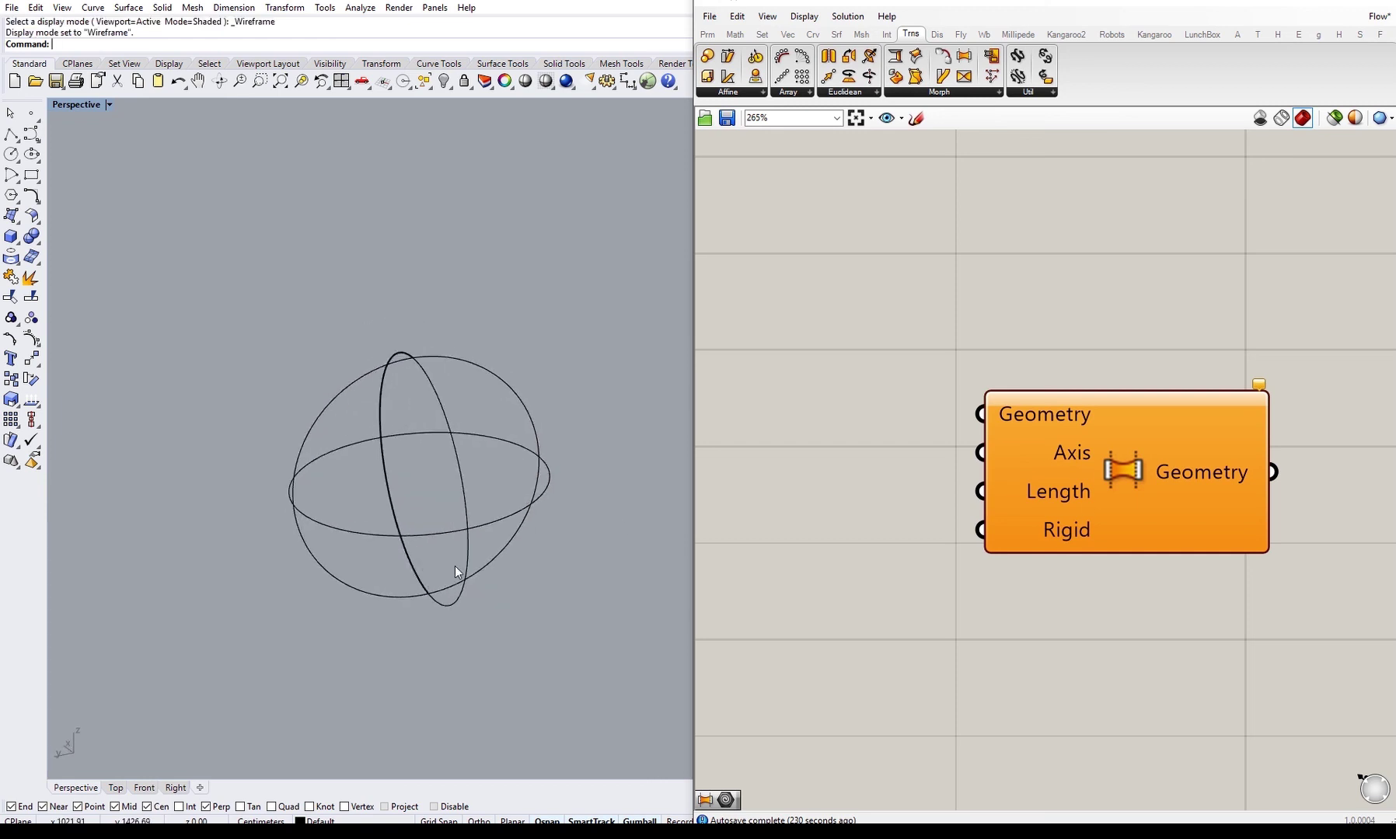
Step: Draw a vertical line from the sphere's lower seam up to its top pole
{"action": "type", "text": "line"}
{"action": "key", "text": "Return"}
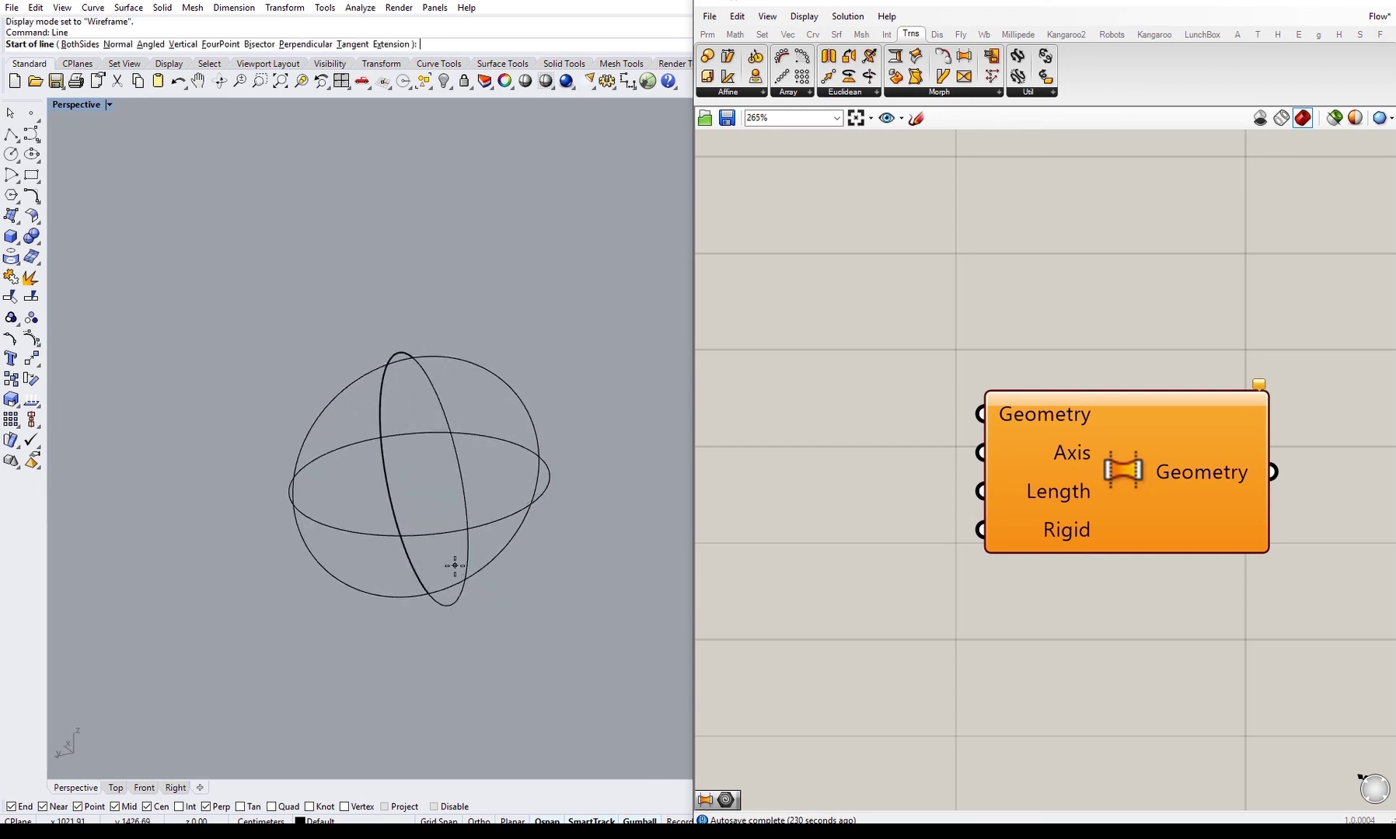
{"action": "left_click", "coordinate": [426, 593]}
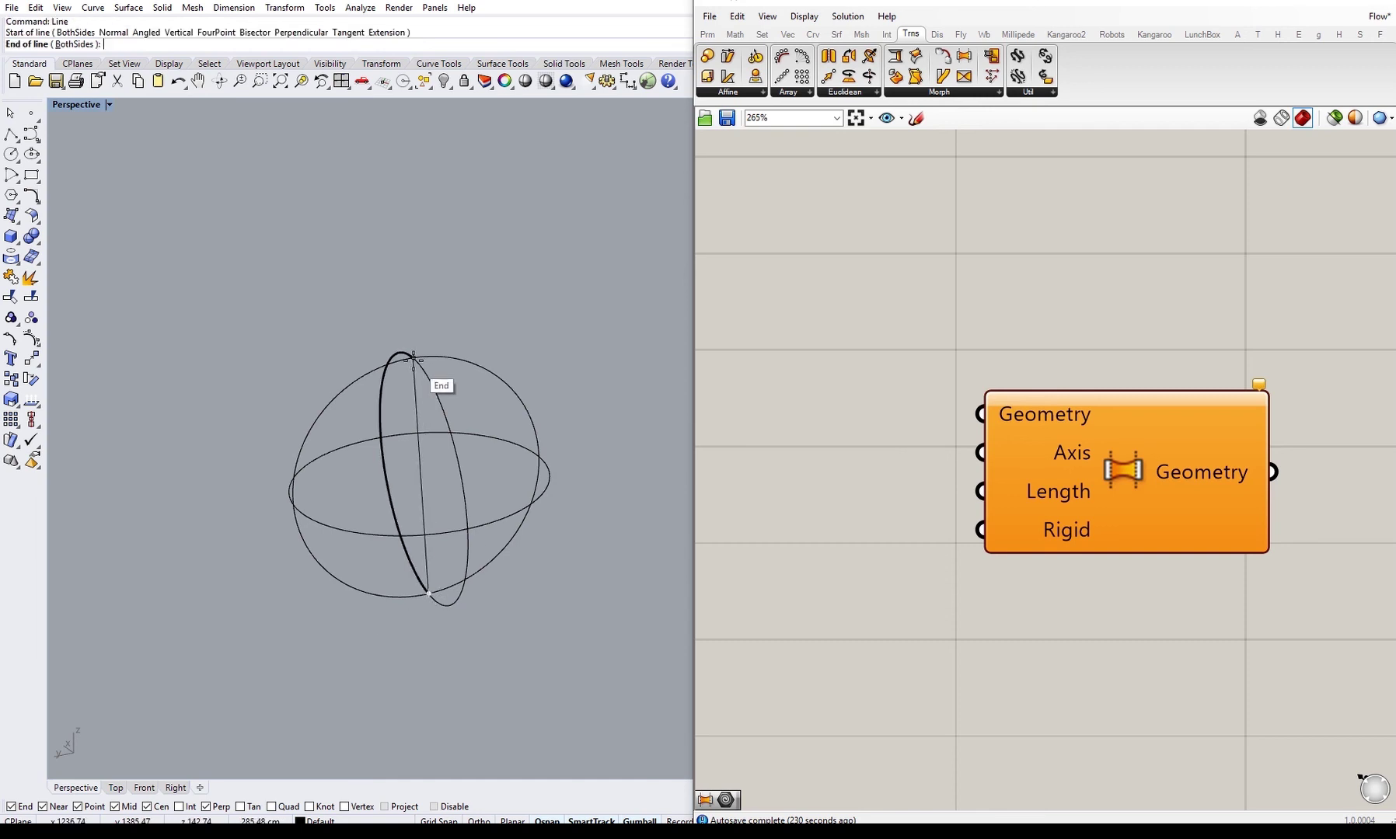
{"action": "left_click", "coordinate": [413, 360]}
{"action": "mouse_move", "coordinate": [508, 493]}
{"action": "right_mouse_down"}
{"action": "mouse_move", "coordinate": [502, 436]}
{"action": "mouse_move", "coordinate": [550, 275]}
{"action": "mouse_move", "coordinate": [442, 468]}
{"action": "right_mouse_up"}
{"action": "left_click", "coordinate": [439, 425]}
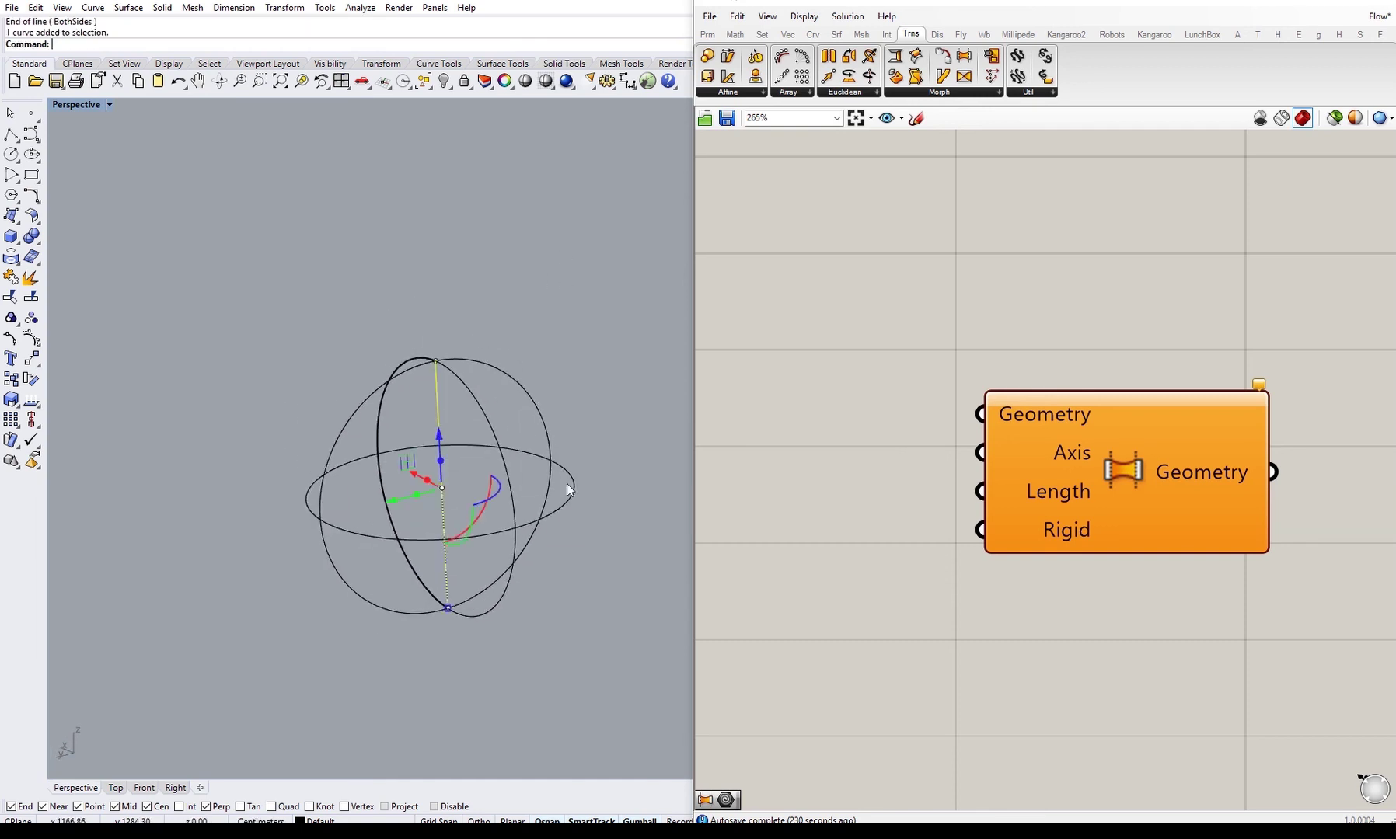
{"action": "left_click", "coordinate": [471, 463]}
{"action": "left_click", "coordinate": [438, 397]}
{"action": "left_click", "coordinate": [578, 577]}
Step: Place a Geometry parameter beside Stretch, replacing a mistakenly placed Geometry Wrapper
{"action": "right_click_drag", "start_coordinate": [865, 482], "coordinate": [979, 497]}
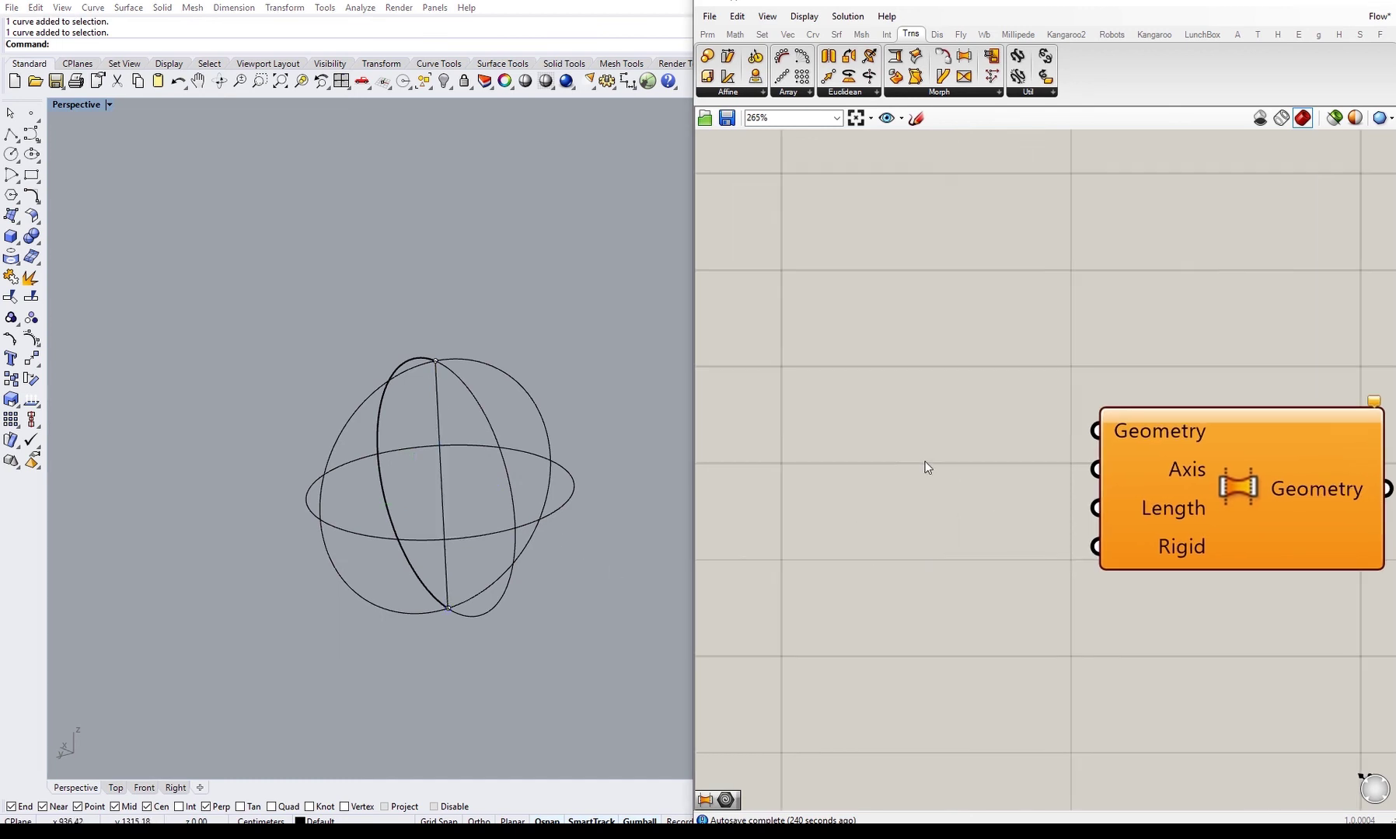
{"action": "double_click", "coordinate": [916, 448]}
{"action": "type", "text": "geom"}
{"action": "key", "text": "Return"}
{"action": "key", "text": "Delete"}
{"action": "double_click", "coordinate": [907, 397]}
{"action": "type", "text": "geo"}
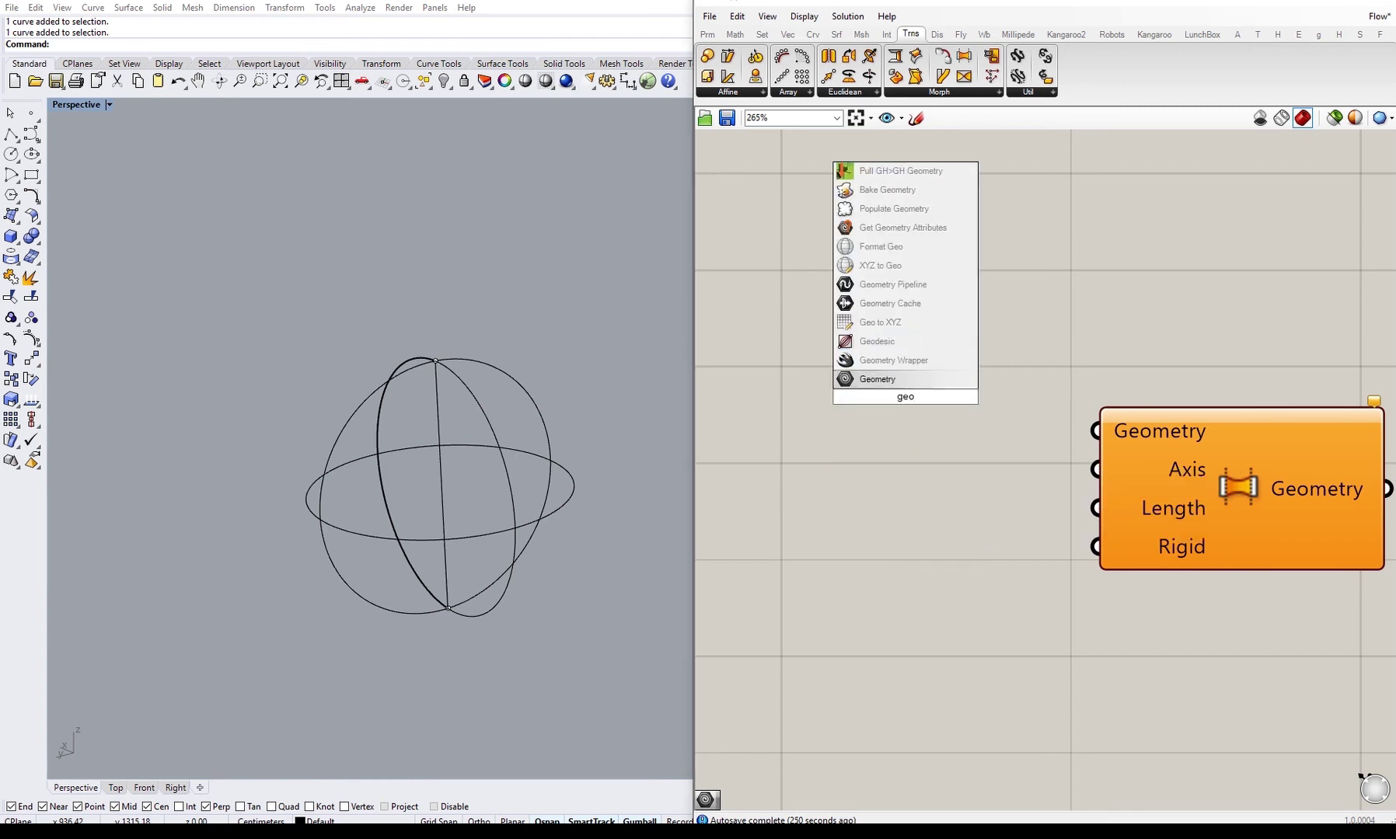
{"action": "key", "text": "Return"}
{"action": "left_click_drag", "start_coordinate": [907, 397], "coordinate": [890, 406]}
Step: Add a Curve parameter just below the Geometry parameter
{"action": "double_click", "coordinate": [850, 507]}
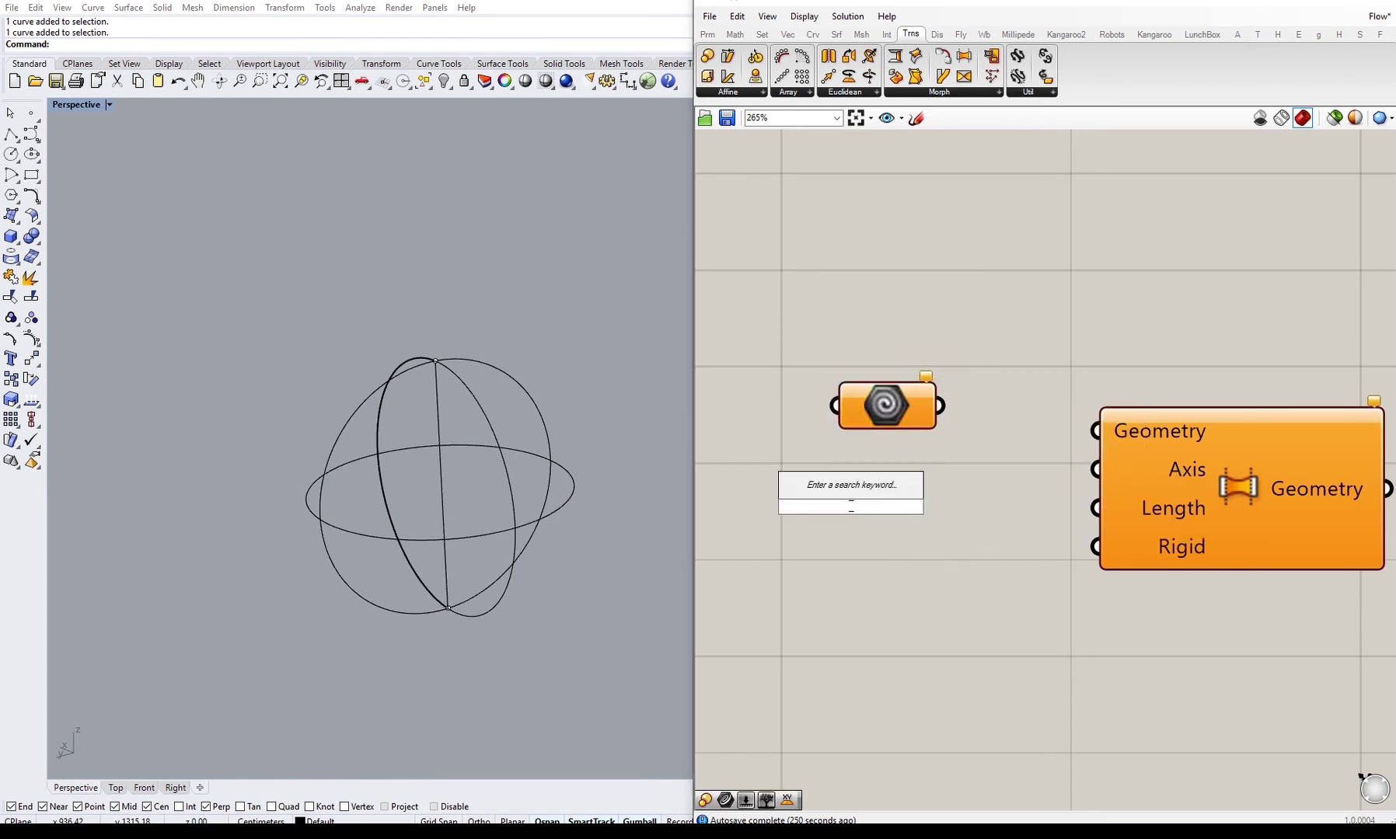
{"action": "type", "text": "cur"}
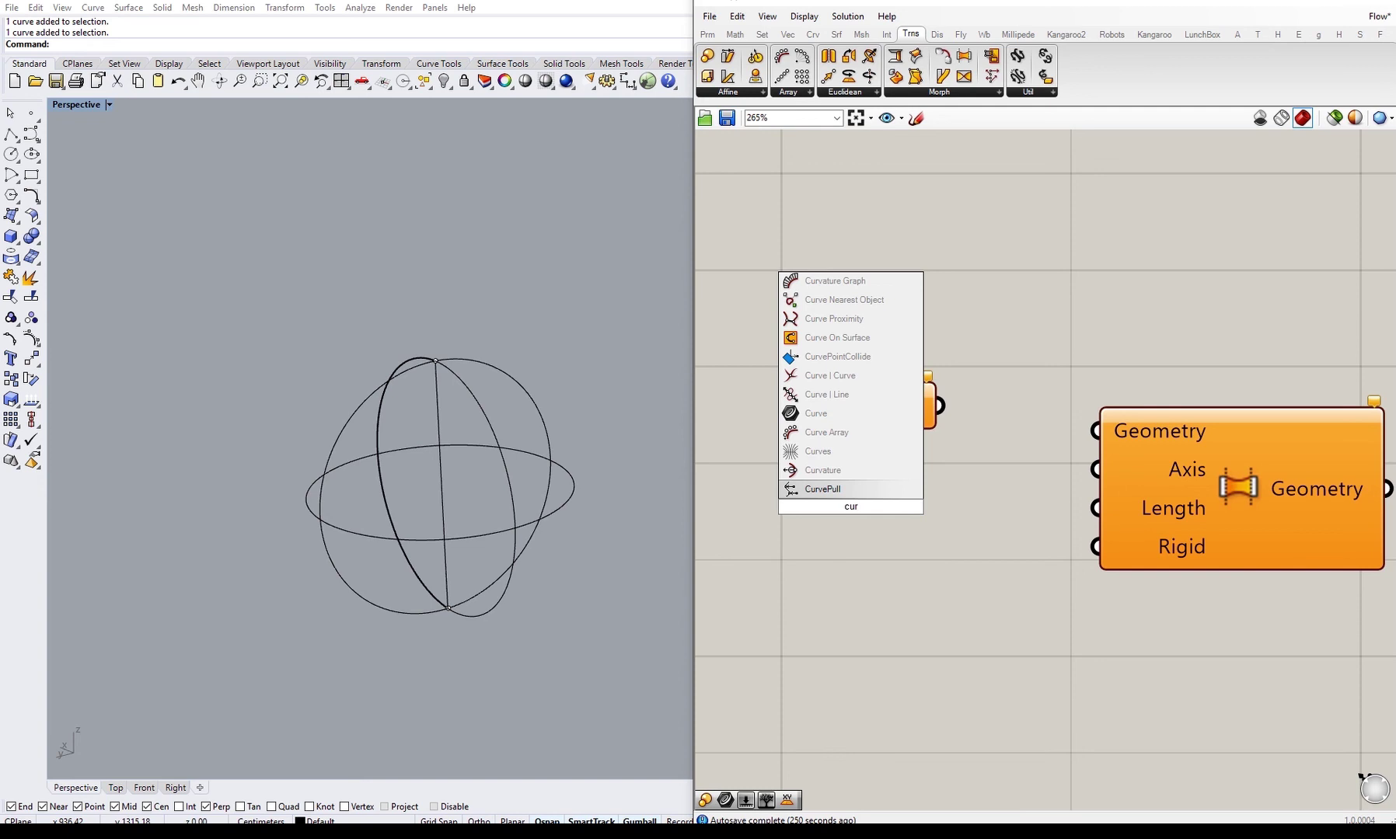
{"action": "type", "text": "ve"}
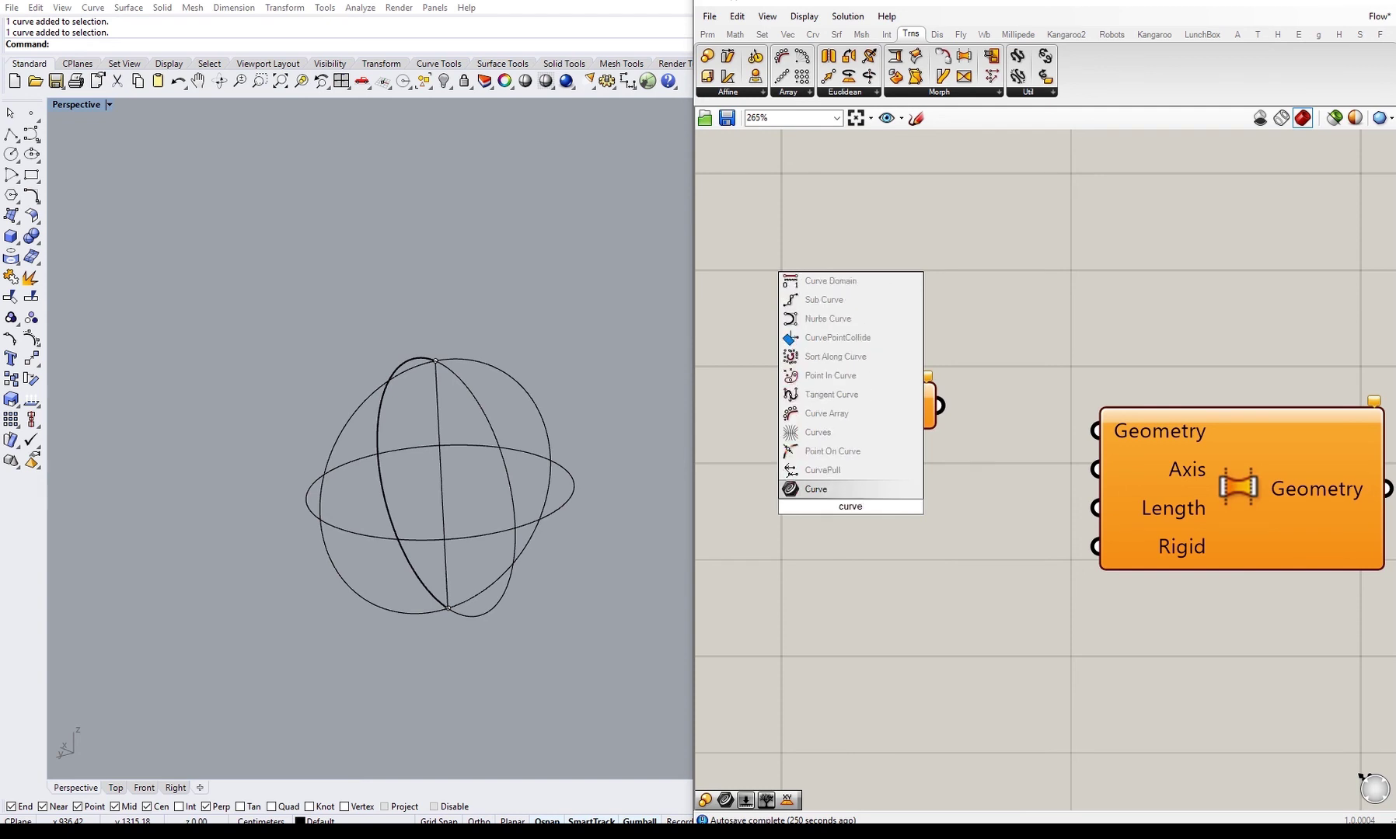
{"action": "key", "text": "Return"}
{"action": "left_click_drag", "start_coordinate": [850, 505], "coordinate": [868, 468]}
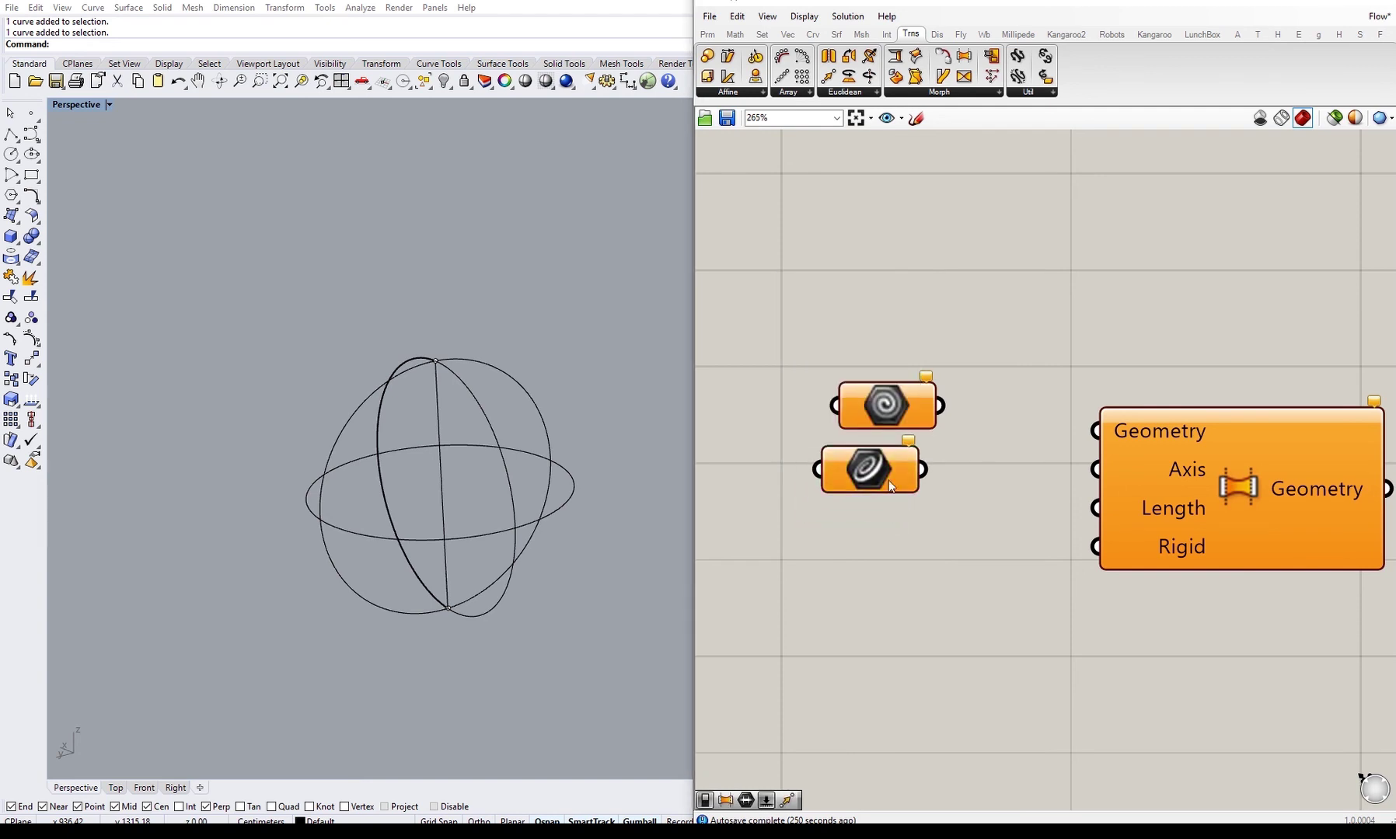
{"action": "middle_click", "coordinate": [859, 474]}
Step: Reference the Rhino line in the Curve parameter and the sphere in the Geometry parameter
{"action": "right_click", "coordinate": [878, 457]}
{"action": "left_click", "coordinate": [931, 653]}
{"action": "left_click", "coordinate": [440, 478]}
{"action": "right_click", "coordinate": [870, 398]}
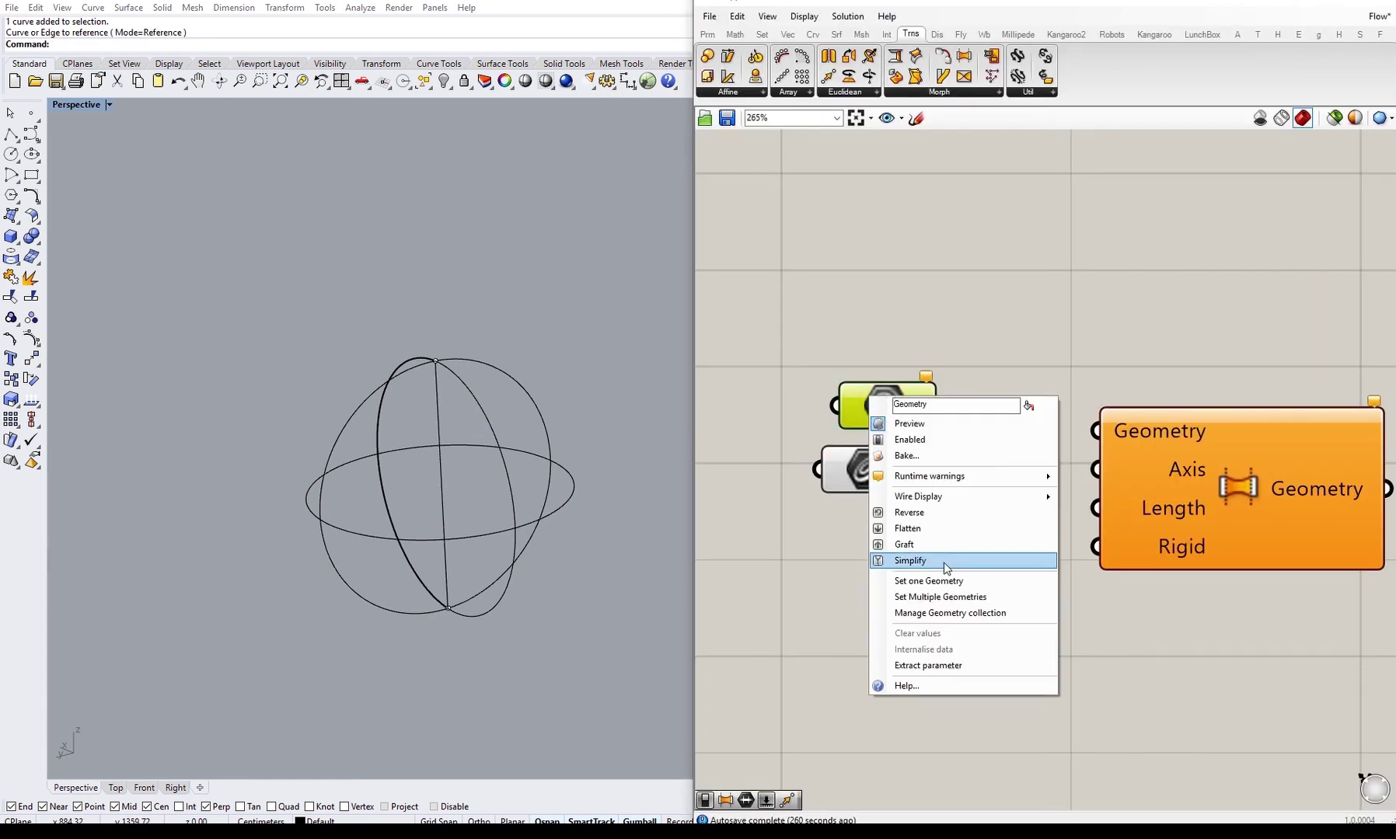
{"action": "left_click", "coordinate": [947, 588]}
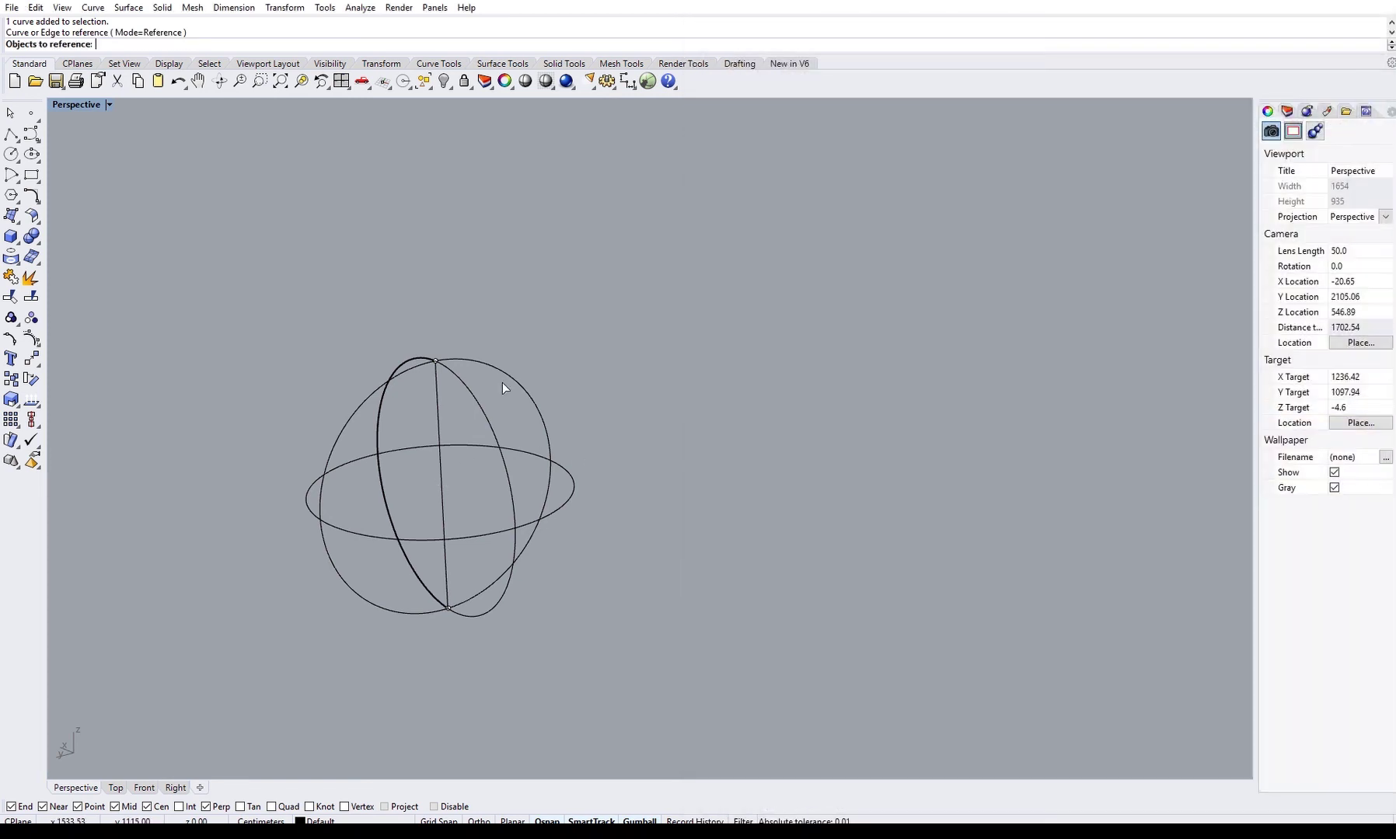
{"action": "left_click", "coordinate": [501, 382]}
Step: Wire the sphere into Stretch's Geometry input and the line into Axis
{"action": "right_click_drag", "start_coordinate": [868, 596], "coordinate": [913, 590]}
{"action": "left_click_drag", "start_coordinate": [976, 341], "coordinate": [909, 462]}
{"action": "left_click", "coordinate": [974, 449]}
{"action": "left_click_drag", "start_coordinate": [983, 399], "coordinate": [1138, 424]}
{"action": "left_click_drag", "start_coordinate": [967, 465], "coordinate": [1140, 463]}
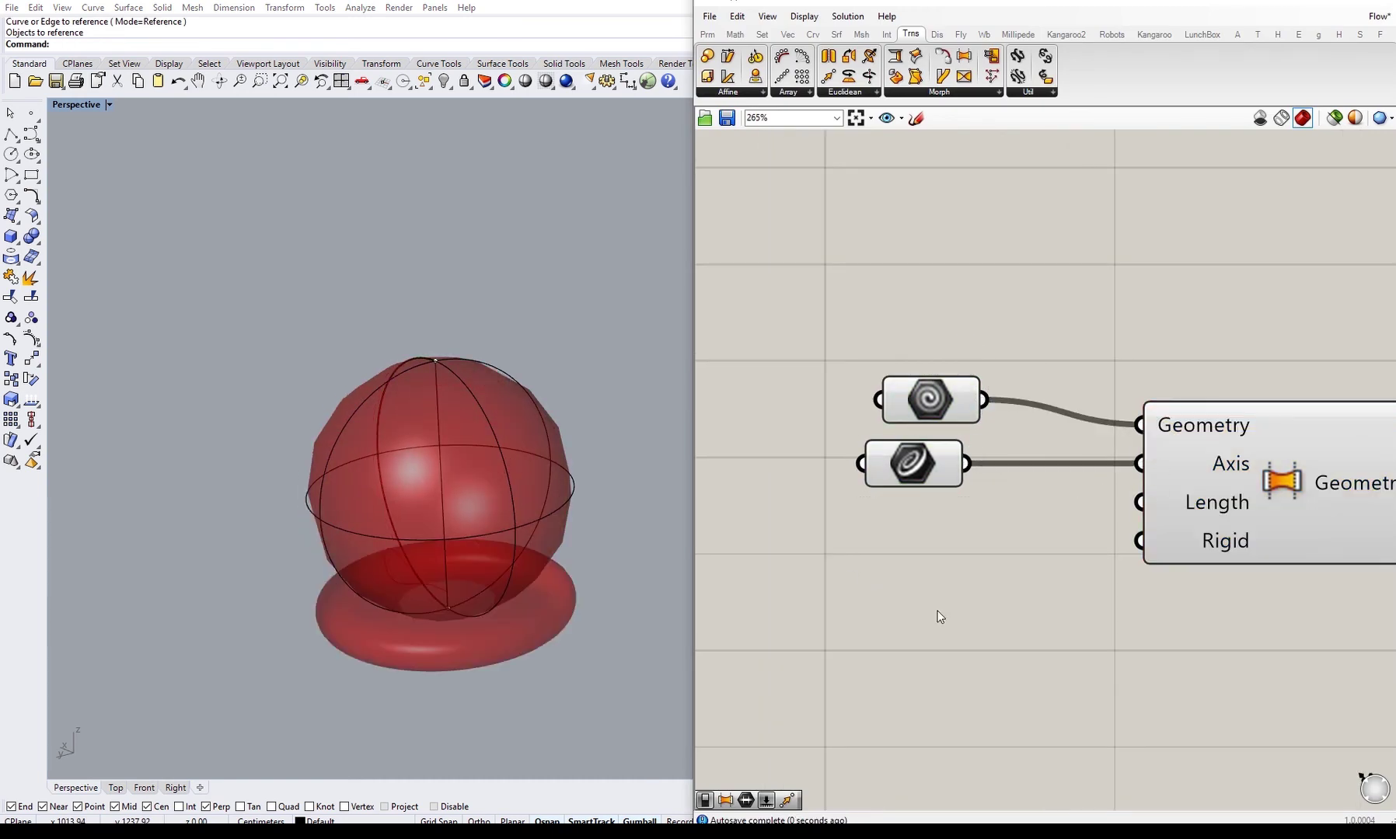
{"action": "right_click_drag", "start_coordinate": [376, 626], "coordinate": [482, 536]}
Step: Turn off preview for both referenced Grasshopper parameters
{"action": "left_click_drag", "start_coordinate": [969, 288], "coordinate": [808, 581]}
{"action": "middle_click", "coordinate": [822, 571]}
{"action": "left_click", "coordinate": [877, 537]}
{"action": "left_click", "coordinate": [995, 549]}
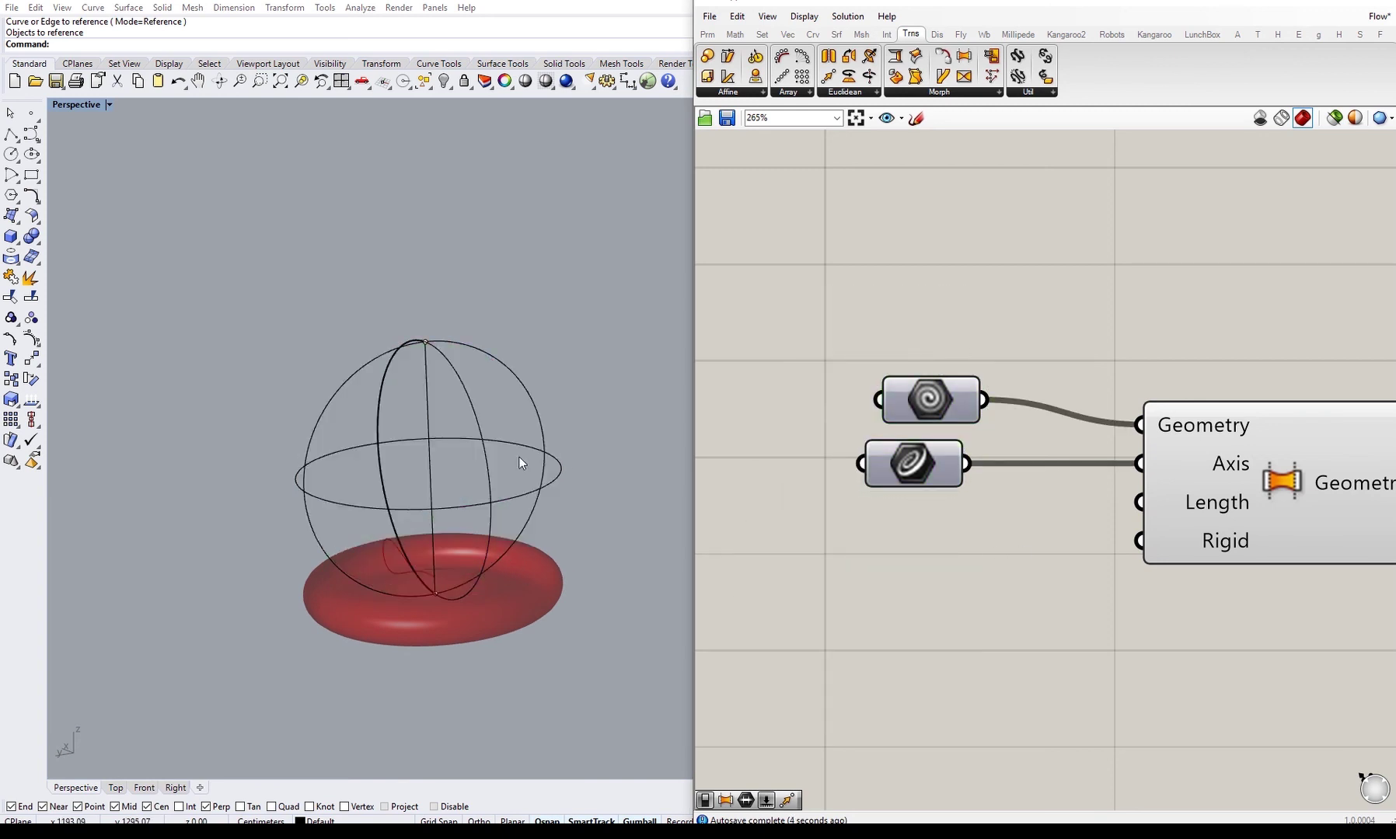
Step: Hide the original sphere and line in Rhino with Ctrl+H
{"action": "left_click_drag", "start_coordinate": [480, 325], "coordinate": [354, 428]}
{"action": "key", "text": "ctrl+h"}
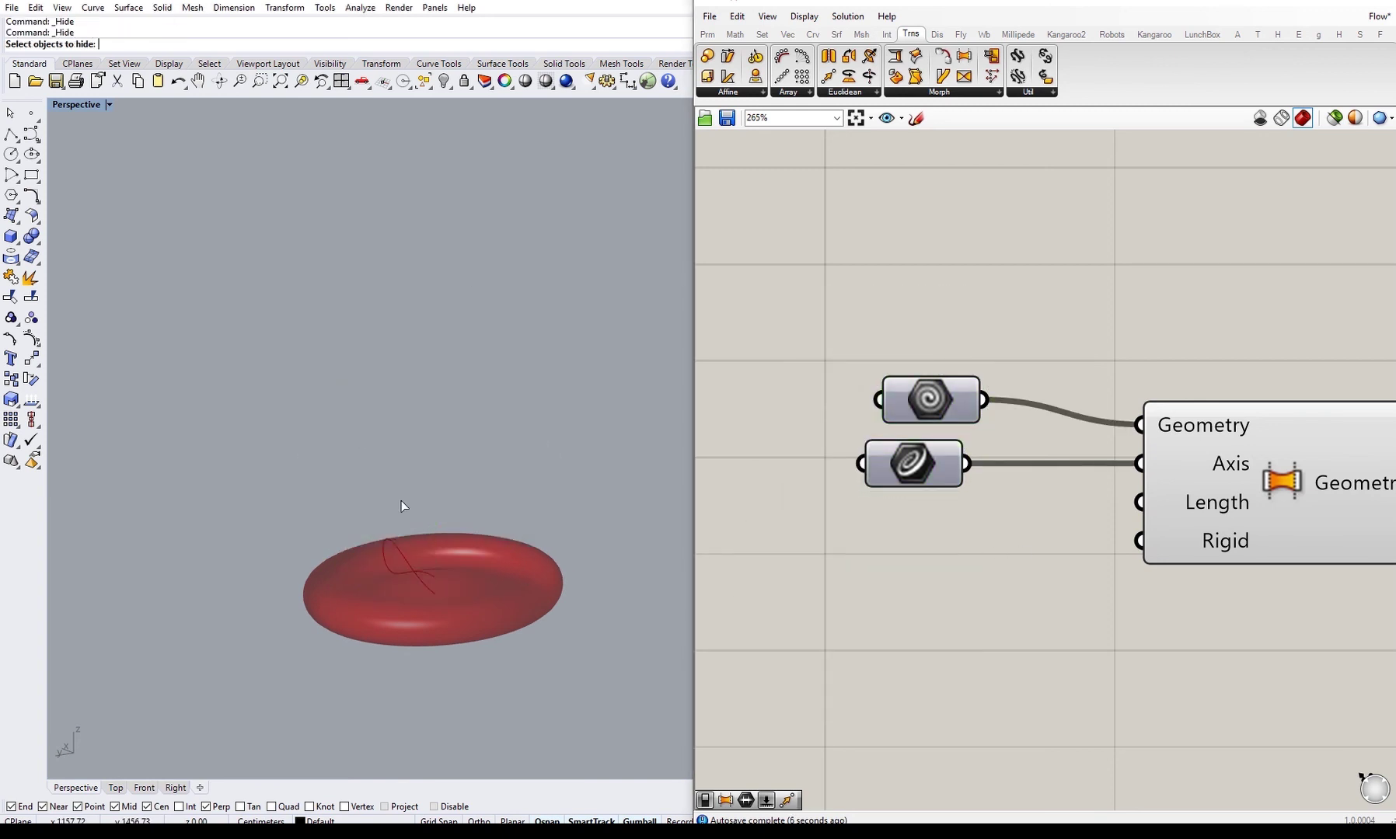
{"action": "right_click_drag", "start_coordinate": [431, 540], "coordinate": [463, 624]}
{"action": "right_click_drag", "start_coordinate": [519, 545], "coordinate": [426, 573]}
{"action": "right_click_drag", "start_coordinate": [1000, 527], "coordinate": [973, 595]}
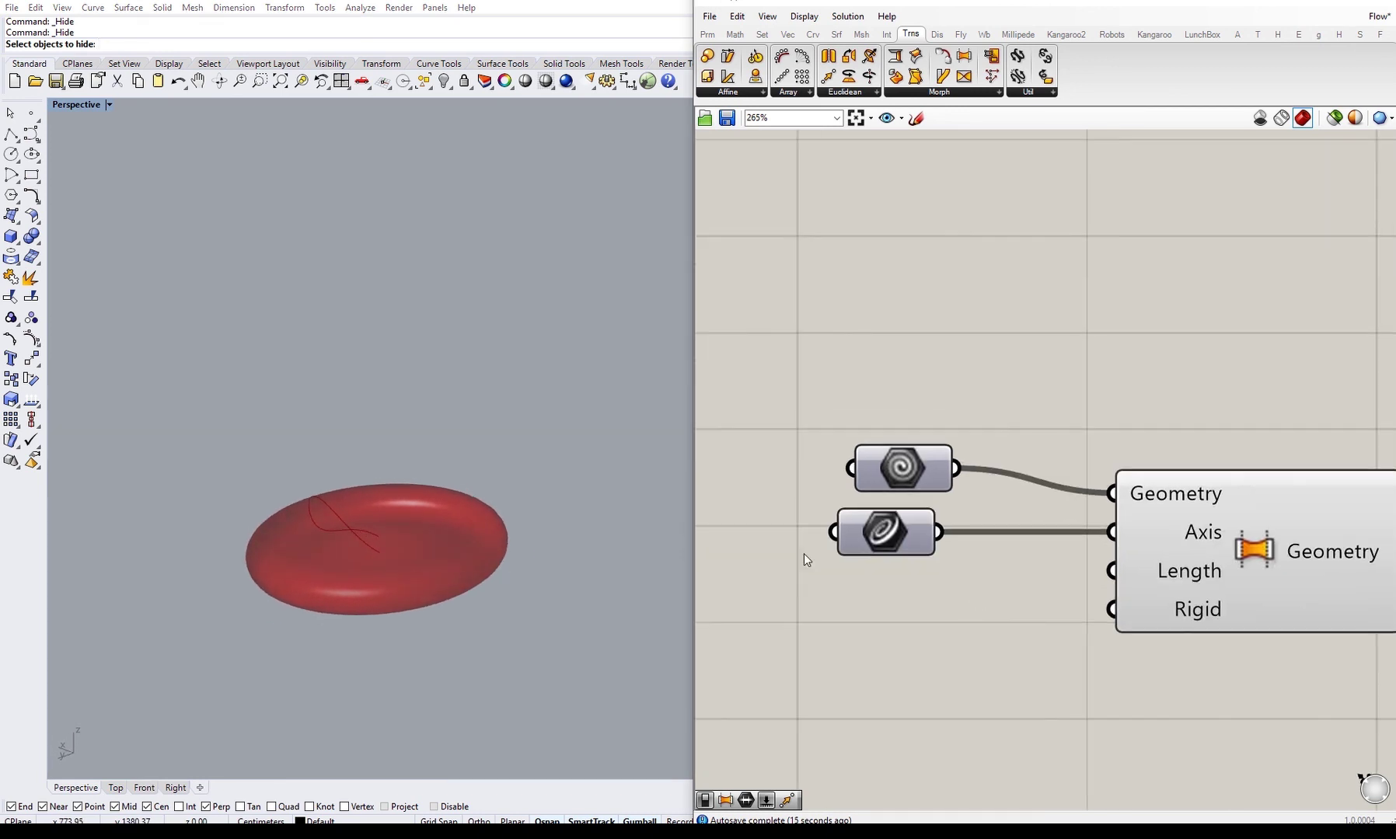
{"action": "right_click_drag", "start_coordinate": [405, 553], "coordinate": [370, 569]}
{"action": "mouse_move", "coordinate": [1183, 538]}
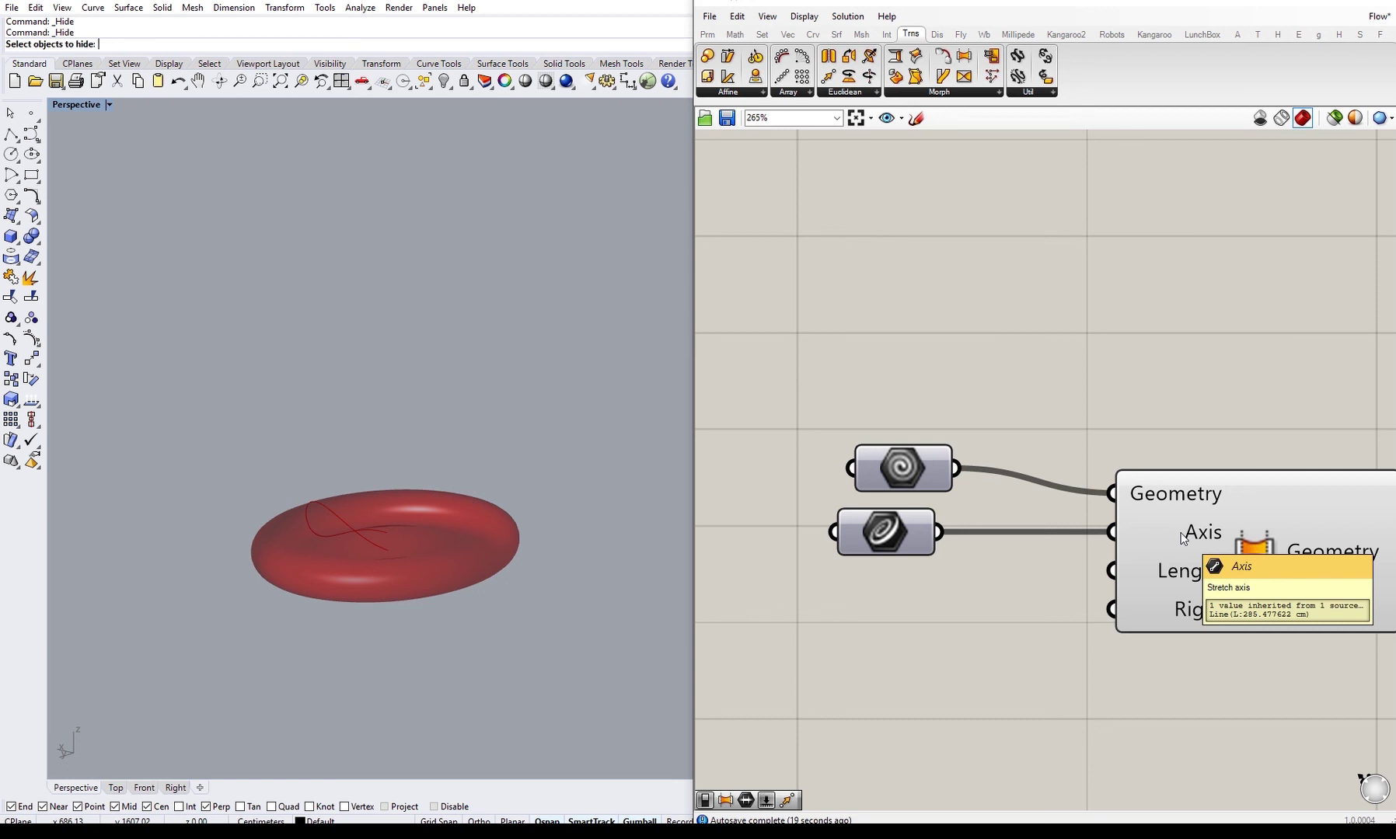
{"action": "mouse_move", "coordinate": [1196, 569]}
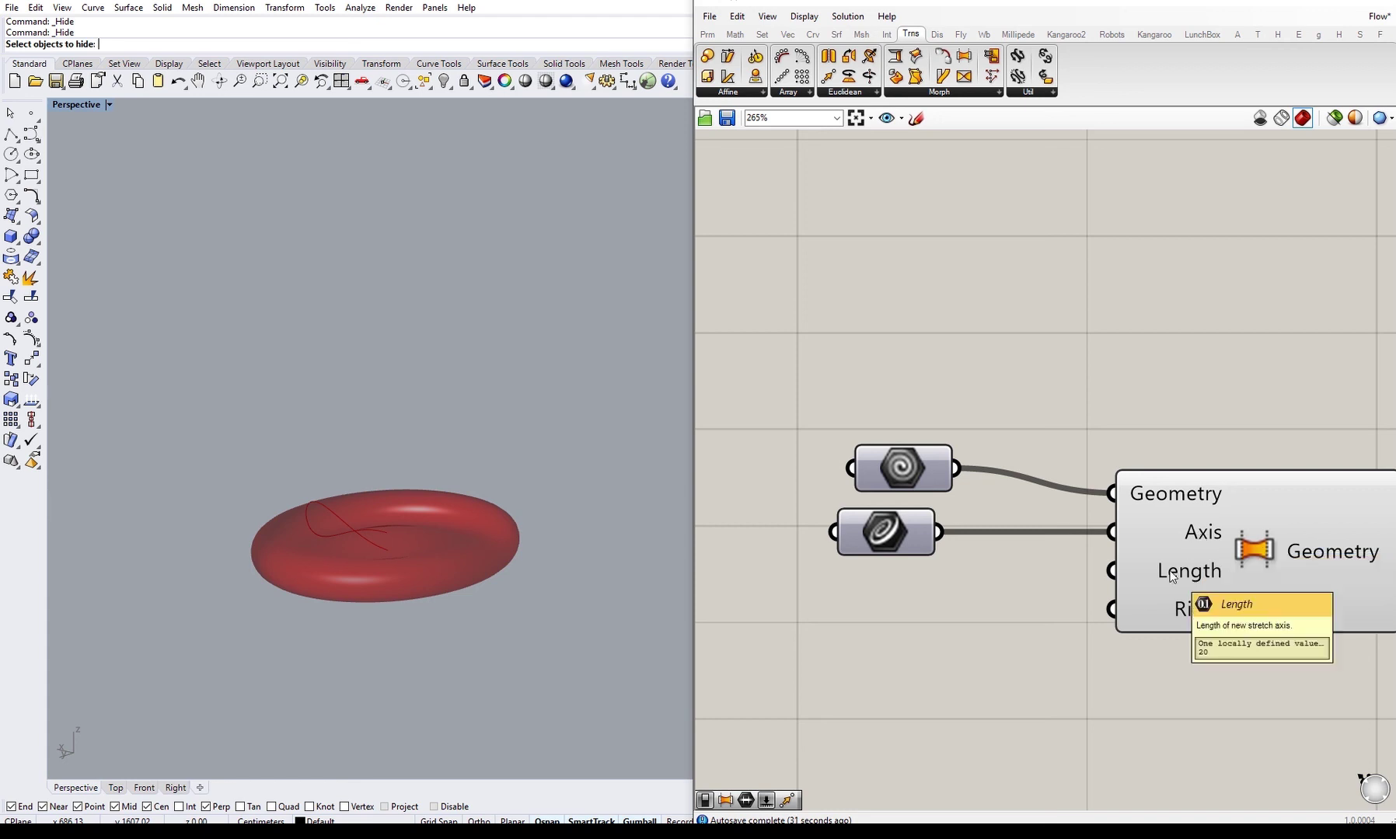
{"action": "right_click_drag", "start_coordinate": [381, 568], "coordinate": [389, 627]}
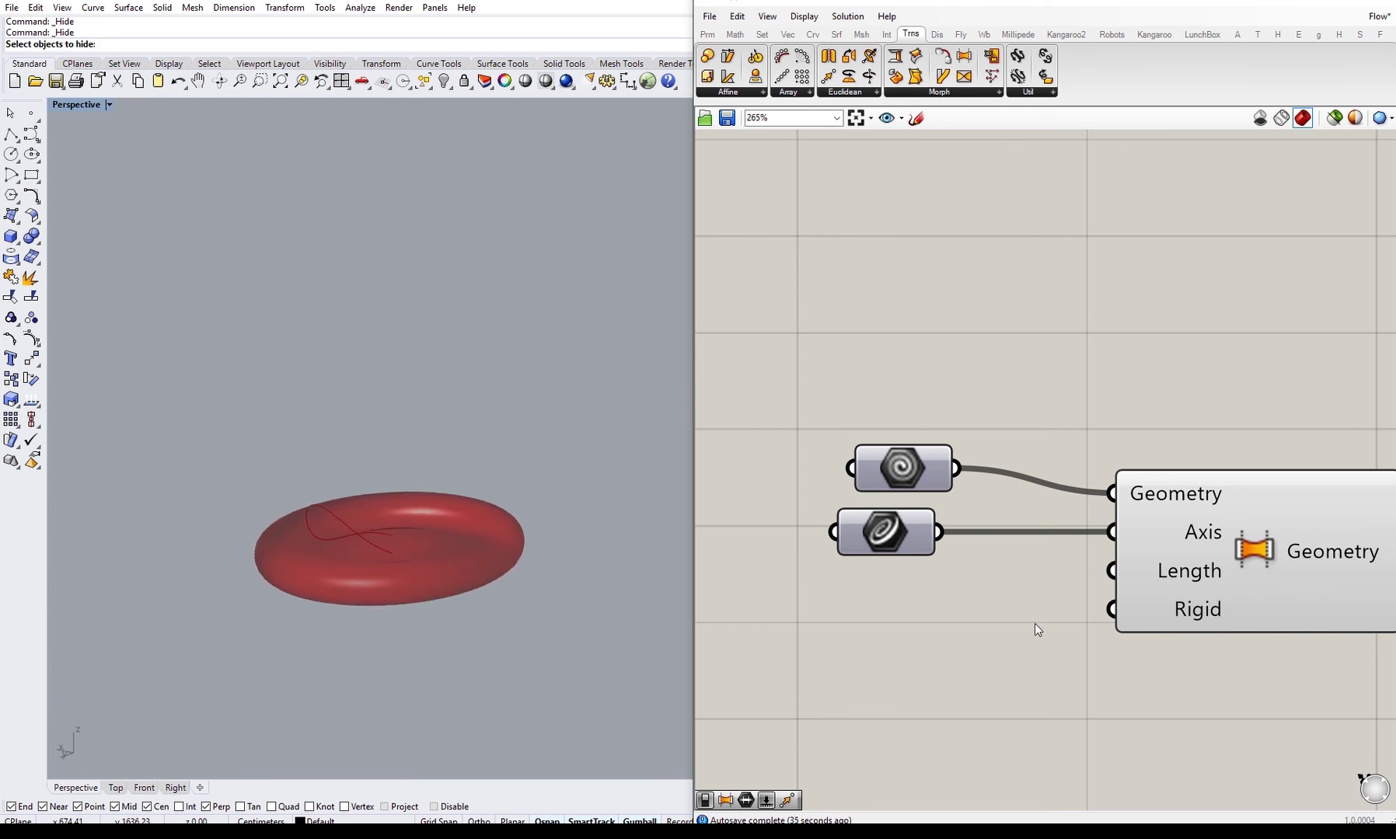
Step: Create a Number Slider at 1000, wire it to Length, and lower it to about 317
{"action": "right_click_drag", "start_coordinate": [1052, 617], "coordinate": [1110, 576]}
{"action": "double_click", "coordinate": [877, 599]}
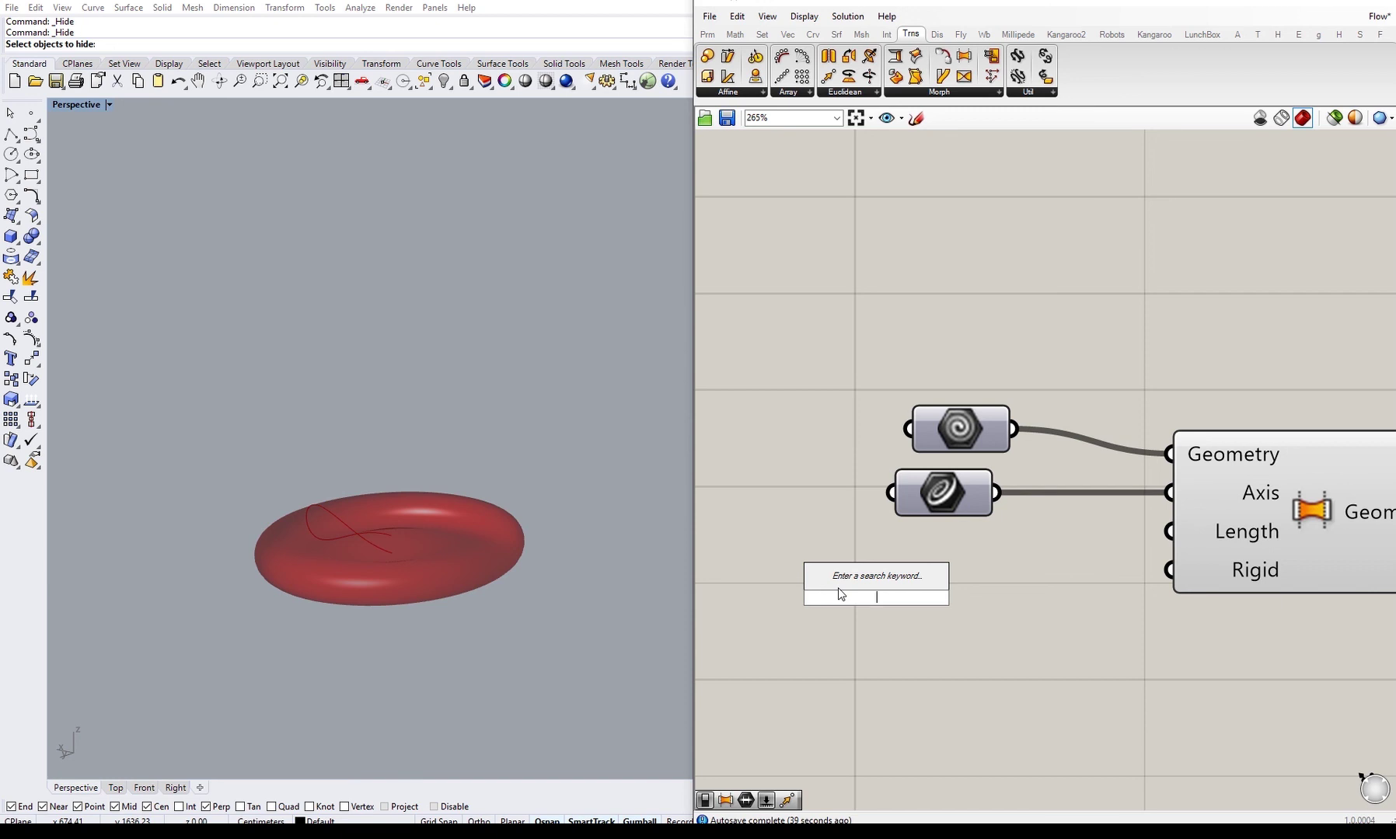
{"action": "type", "text": "1000"}
{"action": "key", "text": "Return"}
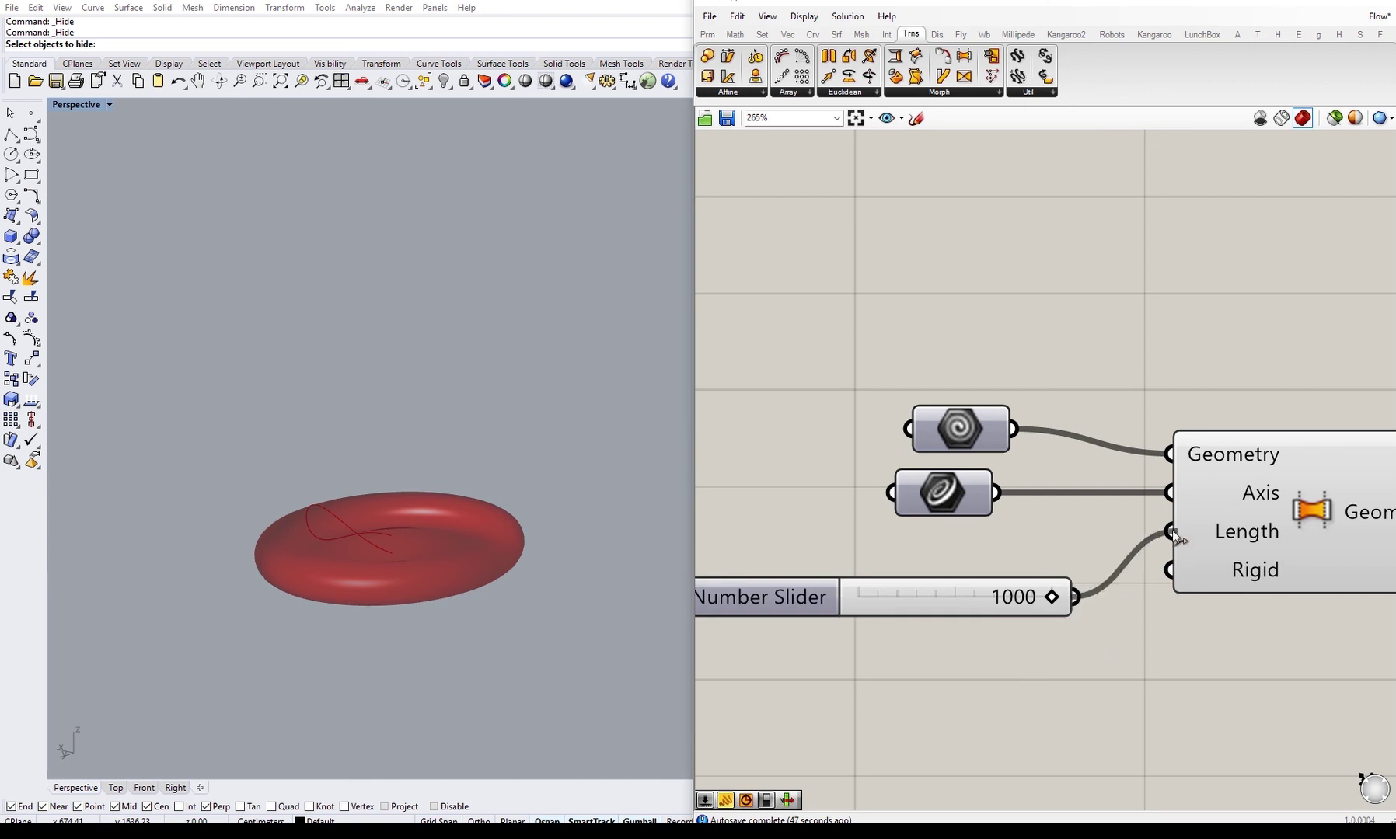
{"action": "left_click_drag", "start_coordinate": [1104, 592], "coordinate": [1169, 532]}
{"action": "scroll", "coordinate": [342, 598], "scroll_direction": "down", "scroll_amount": 5}
{"action": "scroll", "coordinate": [332, 579], "scroll_direction": "up", "scroll_amount": 5}
{"action": "left_click_drag", "start_coordinate": [1051, 597], "coordinate": [918, 597]}
Step: Set the Length slider to 285 and orbit and zoom around the result
{"action": "double_click", "coordinate": [884, 590]}
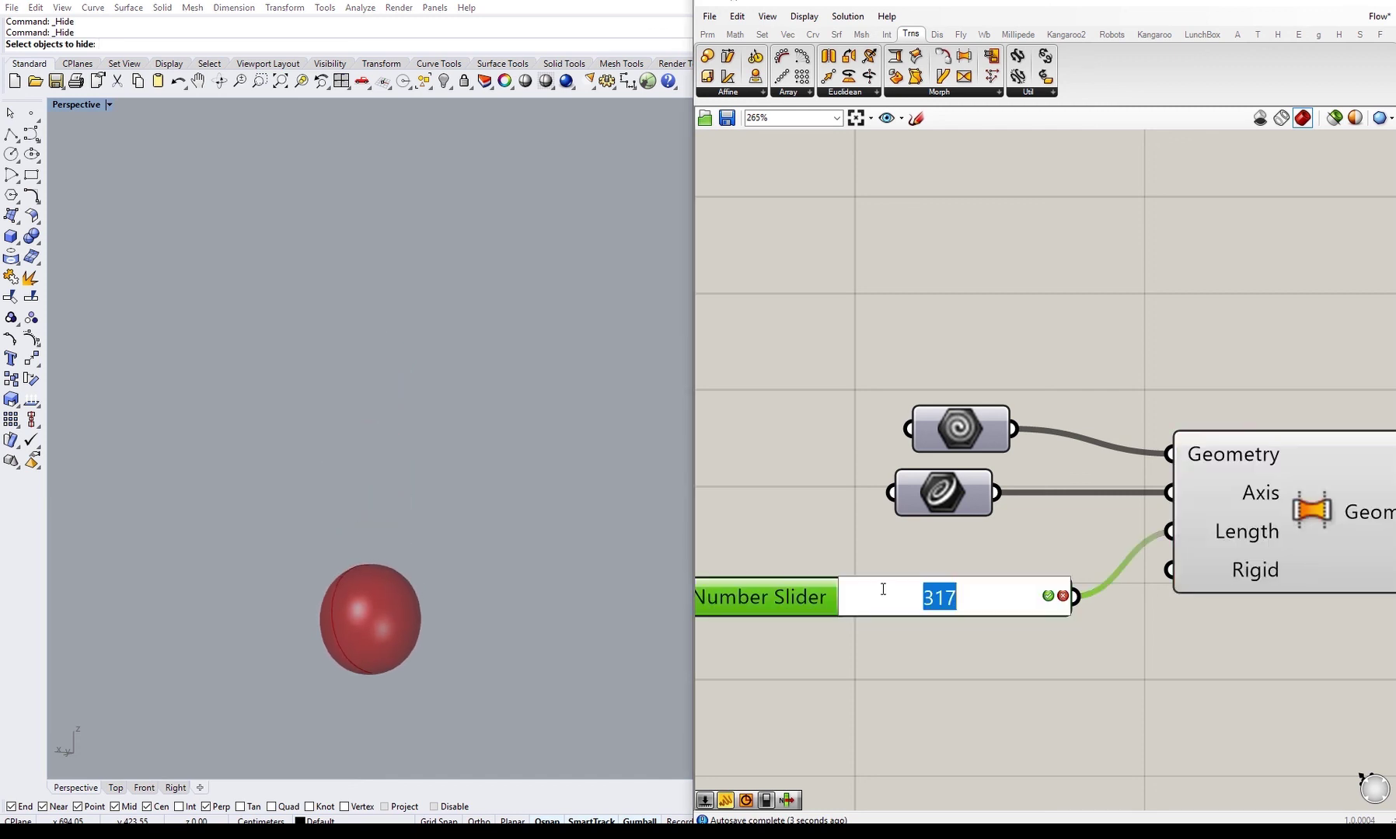
{"action": "type", "text": "285"}
{"action": "key", "text": "Return"}
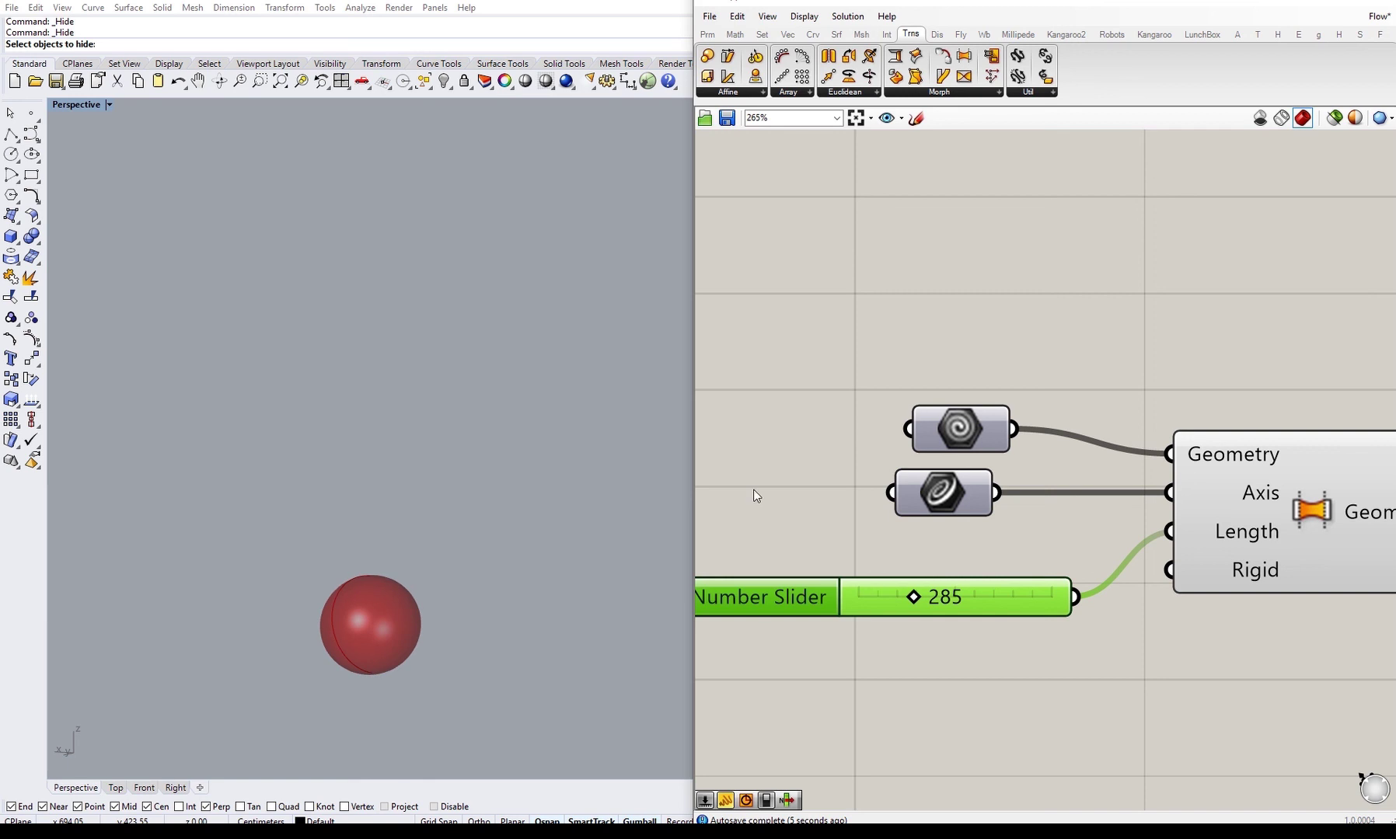
{"action": "right_click_drag", "start_coordinate": [303, 616], "coordinate": [263, 598]}
{"action": "scroll", "coordinate": [296, 580], "scroll_direction": "up", "scroll_amount": 4}
{"action": "scroll", "coordinate": [297, 581], "scroll_direction": "up", "scroll_amount": 1}
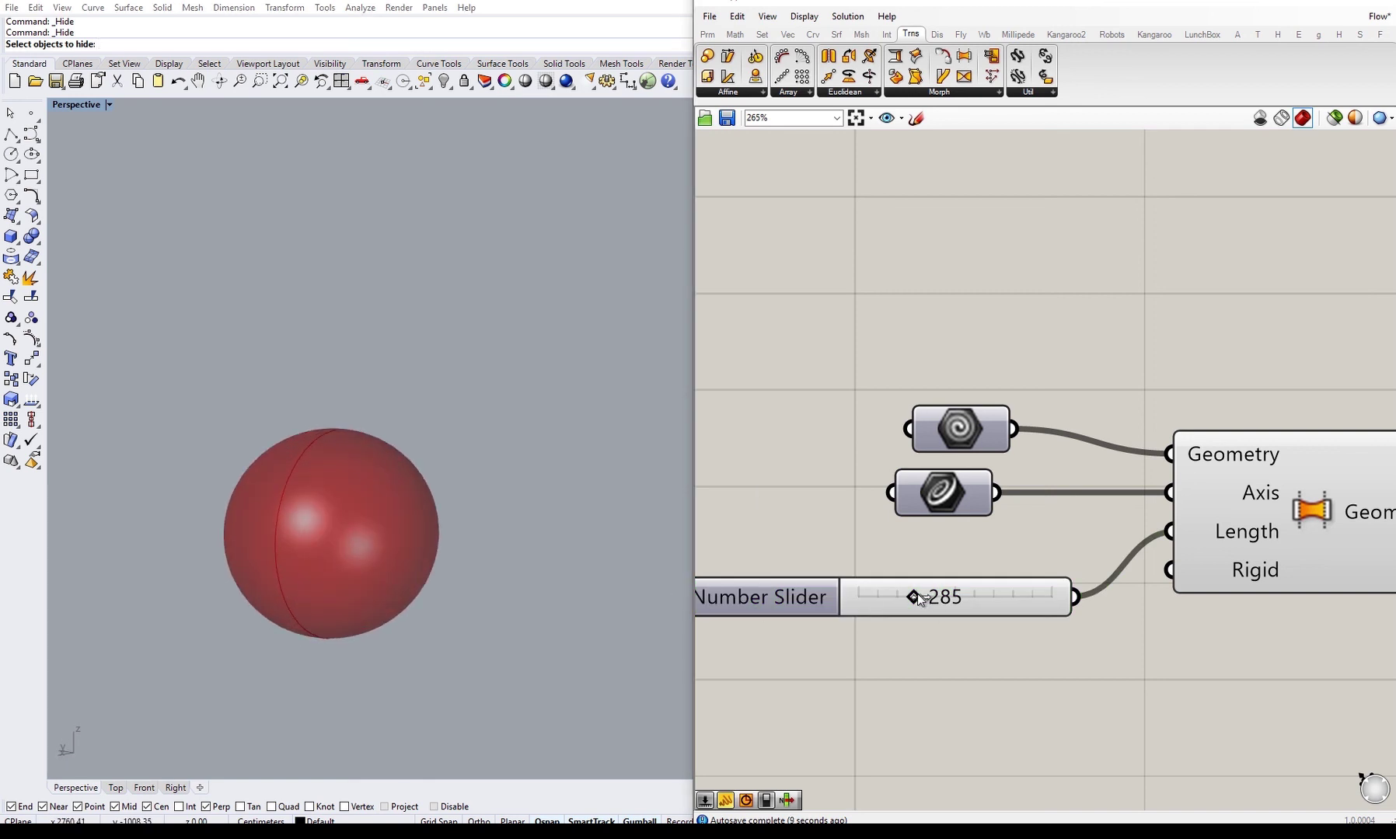
Step: Sweep Length up toward 1000, leave it at 268, and move the slider under the other inputs
{"action": "left_click_drag", "start_coordinate": [918, 598], "coordinate": [945, 603]}
{"action": "left_click_drag", "start_coordinate": [949, 600], "coordinate": [911, 600]}
{"action": "scroll", "coordinate": [460, 474], "scroll_direction": "down", "scroll_amount": 3}
{"action": "right_click_drag", "start_coordinate": [983, 649], "coordinate": [955, 657]}
{"action": "left_click_drag", "start_coordinate": [966, 611], "coordinate": [953, 560]}
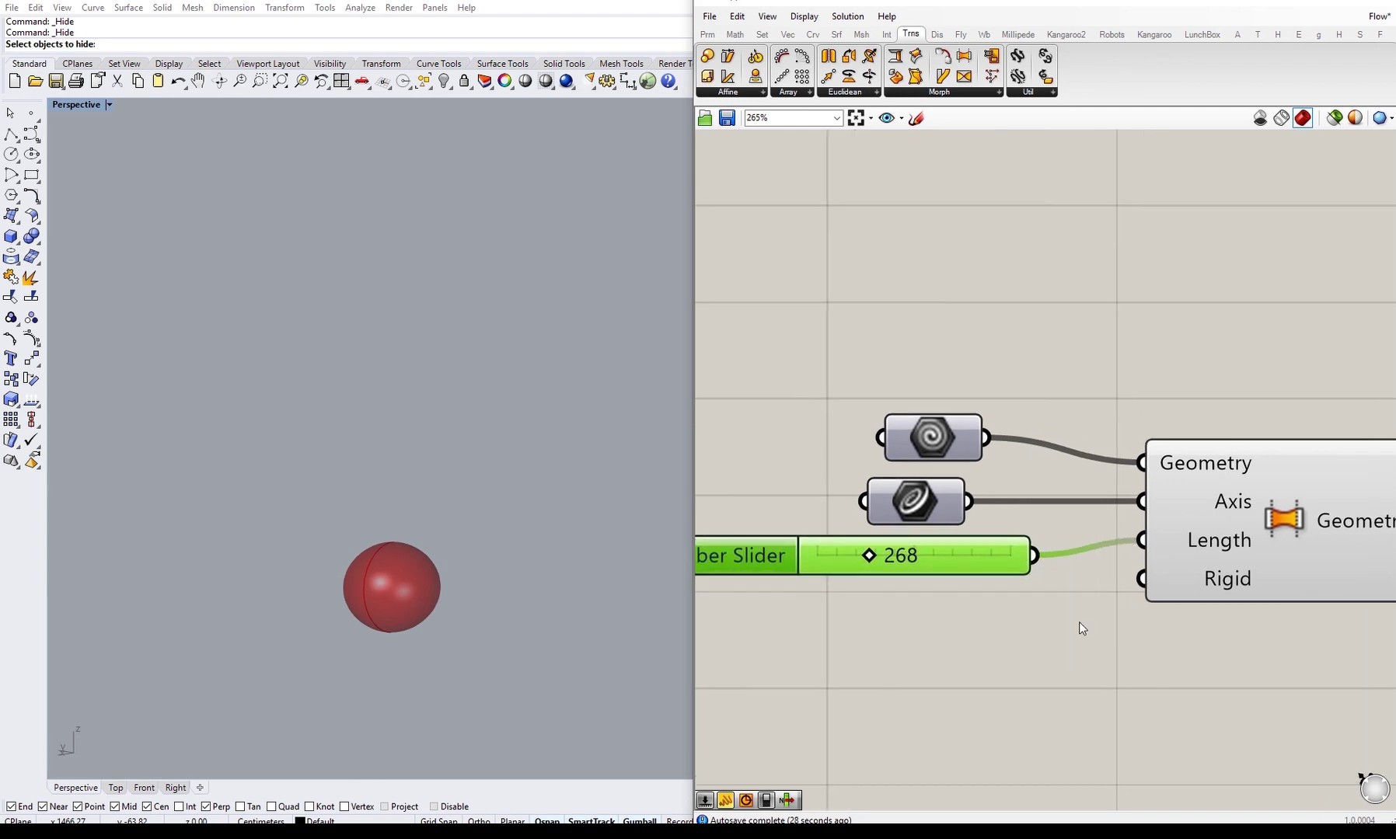
Step: Place a Boolean Toggle, wire it to Stretch's Rigid input, and switch it to True
{"action": "double_click", "coordinate": [1019, 639]}
{"action": "type", "text": "TOGG"}
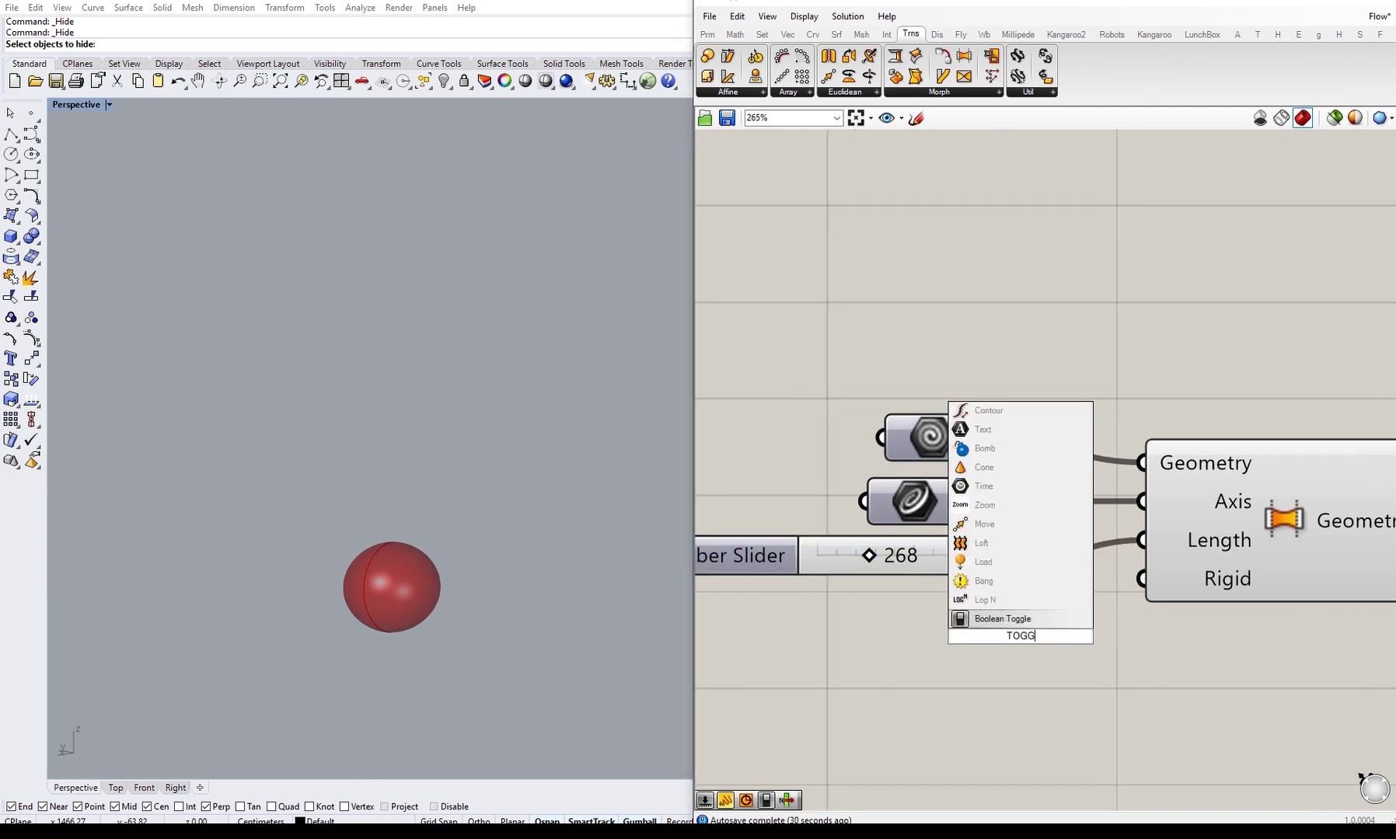
{"action": "key", "text": "Return"}
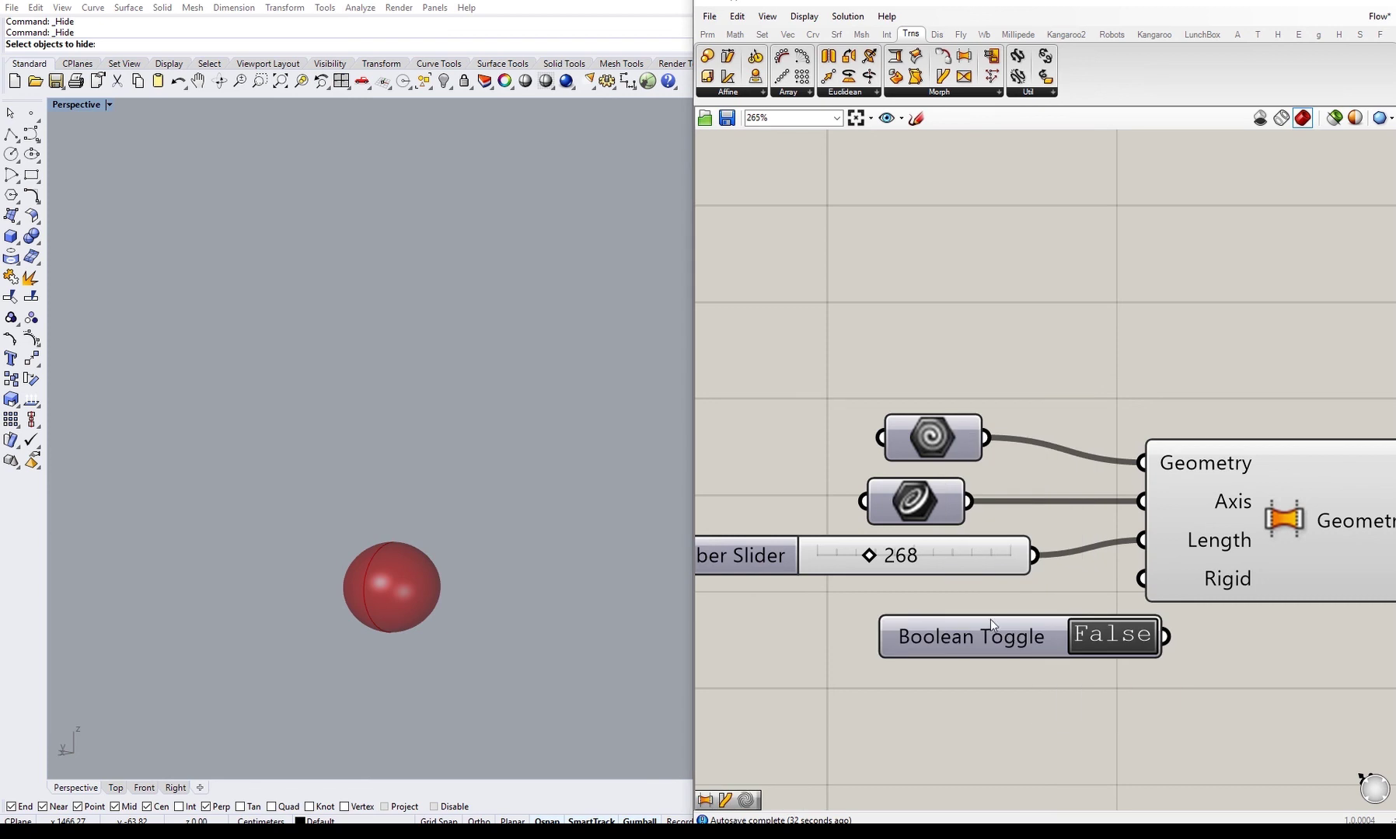
{"action": "right_click_drag", "start_coordinate": [1032, 637], "coordinate": [994, 638]}
{"action": "left_click_drag", "start_coordinate": [1132, 639], "coordinate": [1105, 580]}
{"action": "left_click_drag", "start_coordinate": [1022, 631], "coordinate": [903, 619]}
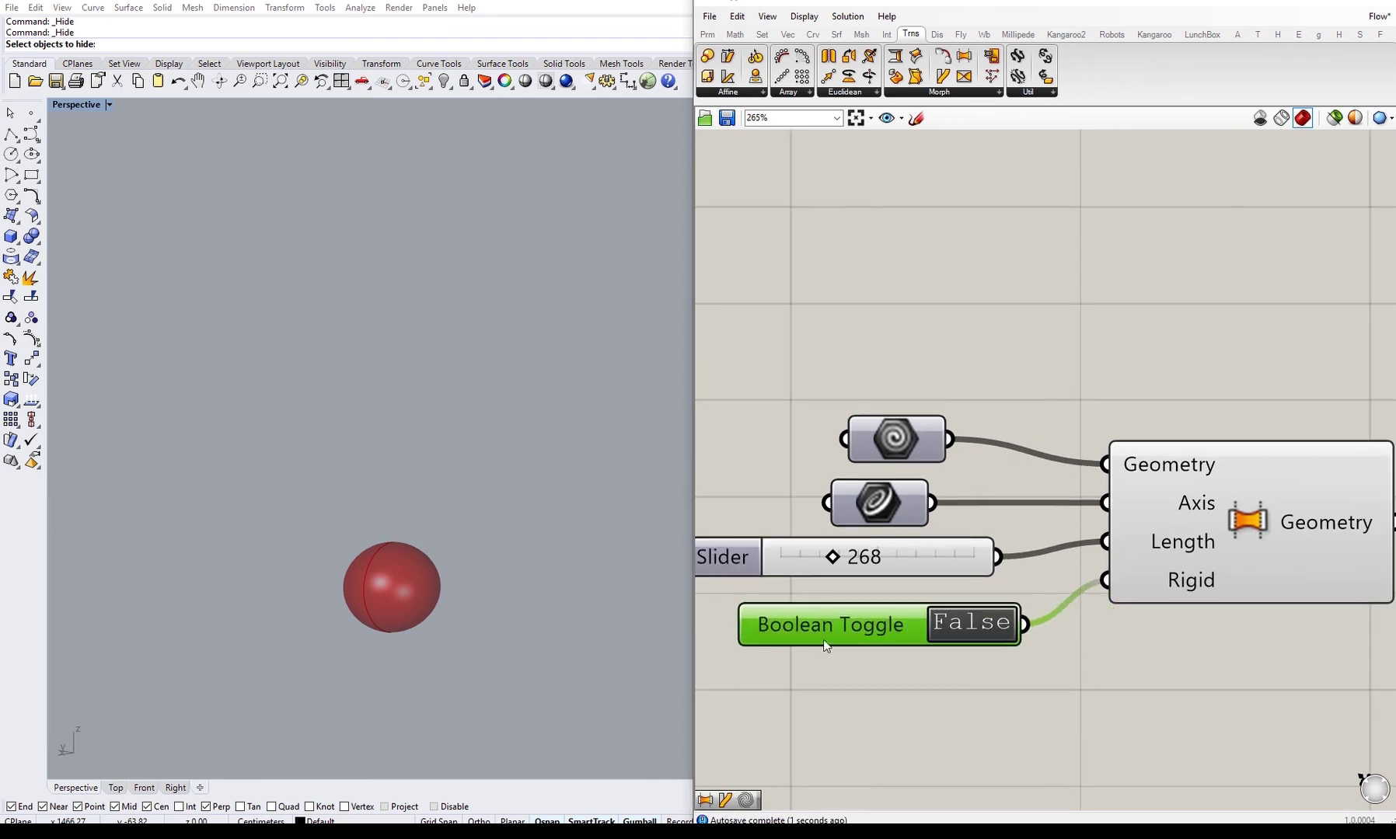
{"action": "right_click_drag", "start_coordinate": [839, 588], "coordinate": [944, 579]}
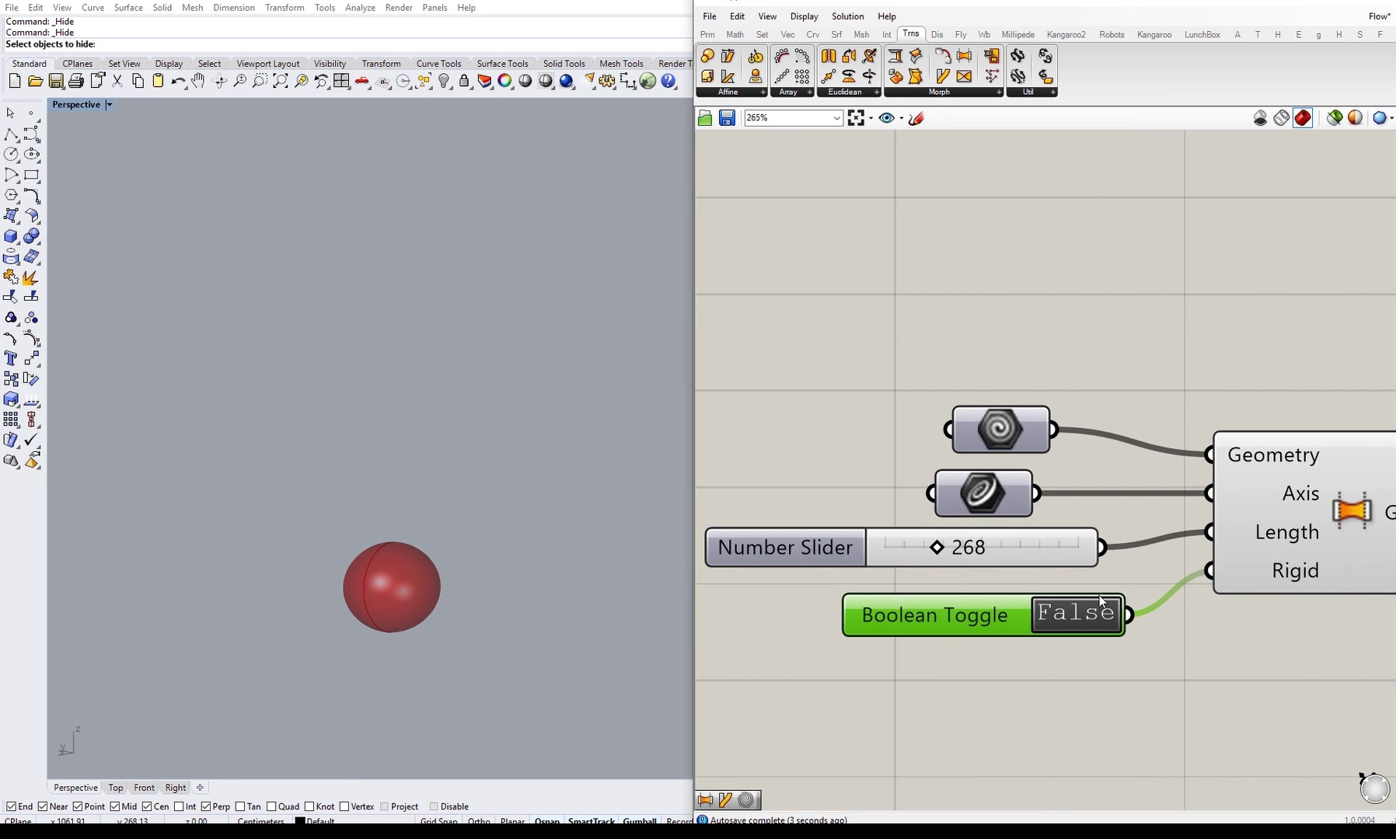
{"action": "double_click", "coordinate": [1062, 616]}
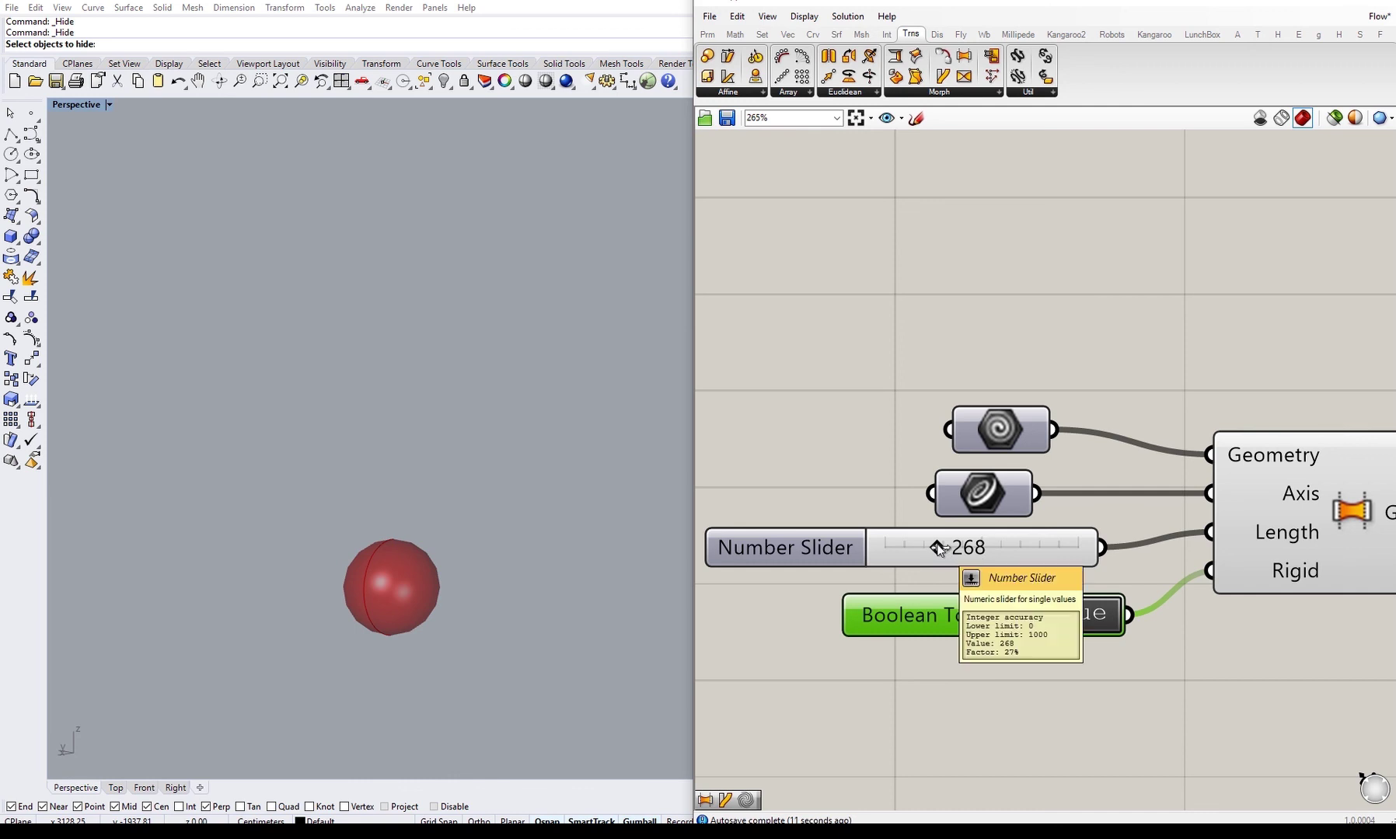
Step: Raise Length to 1000, compare Rigid off and on, then settle Length near 366
{"action": "left_click_drag", "start_coordinate": [937, 549], "coordinate": [1082, 548]}
{"action": "double_click", "coordinate": [1098, 615]}
{"action": "double_click", "coordinate": [1097, 615]}
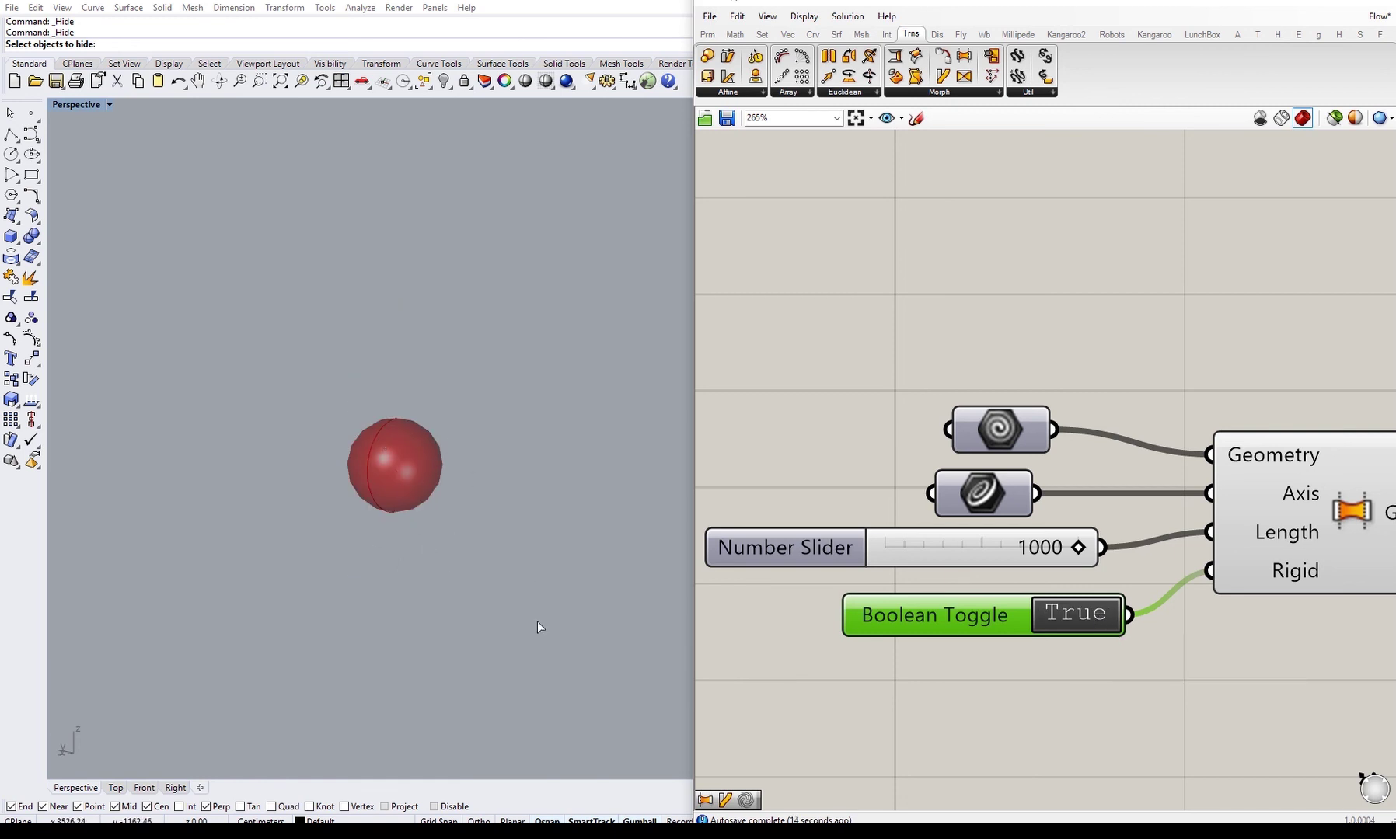
{"action": "right_click_drag", "start_coordinate": [387, 467], "coordinate": [415, 544]}
{"action": "scroll", "coordinate": [416, 544], "scroll_direction": "up", "scroll_amount": 5}
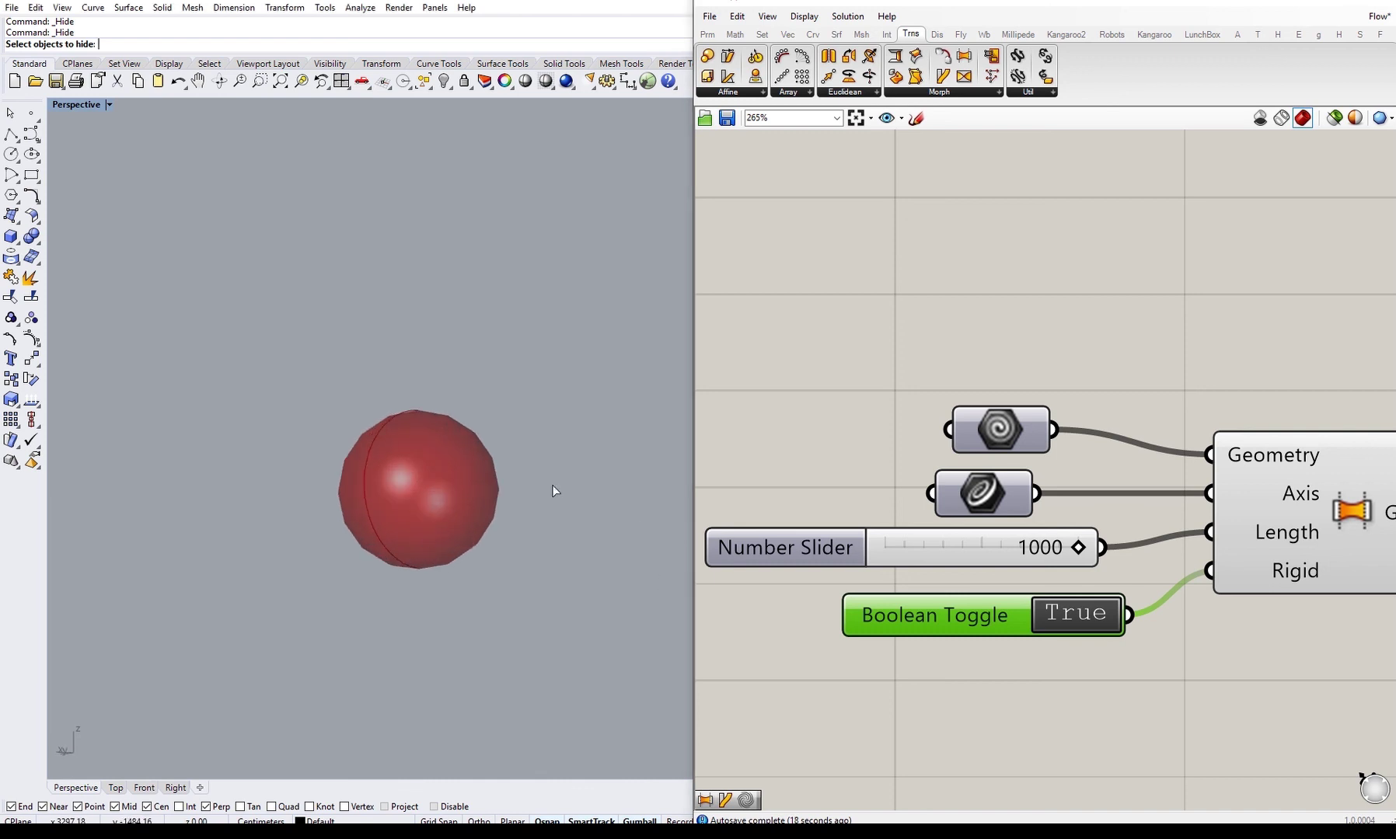
{"action": "scroll", "coordinate": [548, 585], "scroll_direction": "down", "scroll_amount": 2}
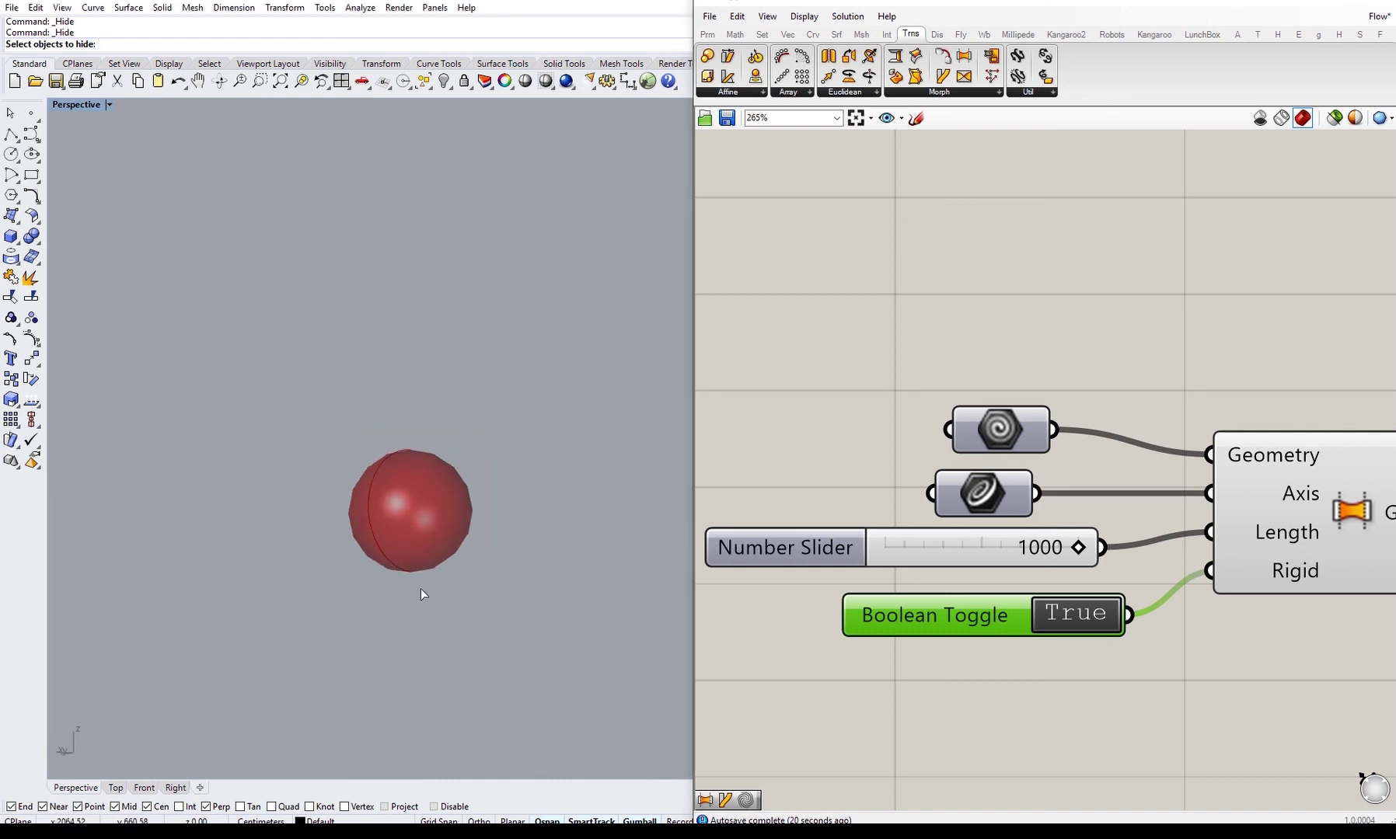
{"action": "left_click_drag", "start_coordinate": [1073, 558], "coordinate": [953, 561]}
Step: Set the Rigid toggle to False and drag the Length slider to 449, making the sphere a taller ovoid
{"action": "left_click", "coordinate": [867, 453]}
{"action": "right_click_drag", "start_coordinate": [933, 631], "coordinate": [928, 587]}
{"action": "left_click", "coordinate": [1071, 573]}
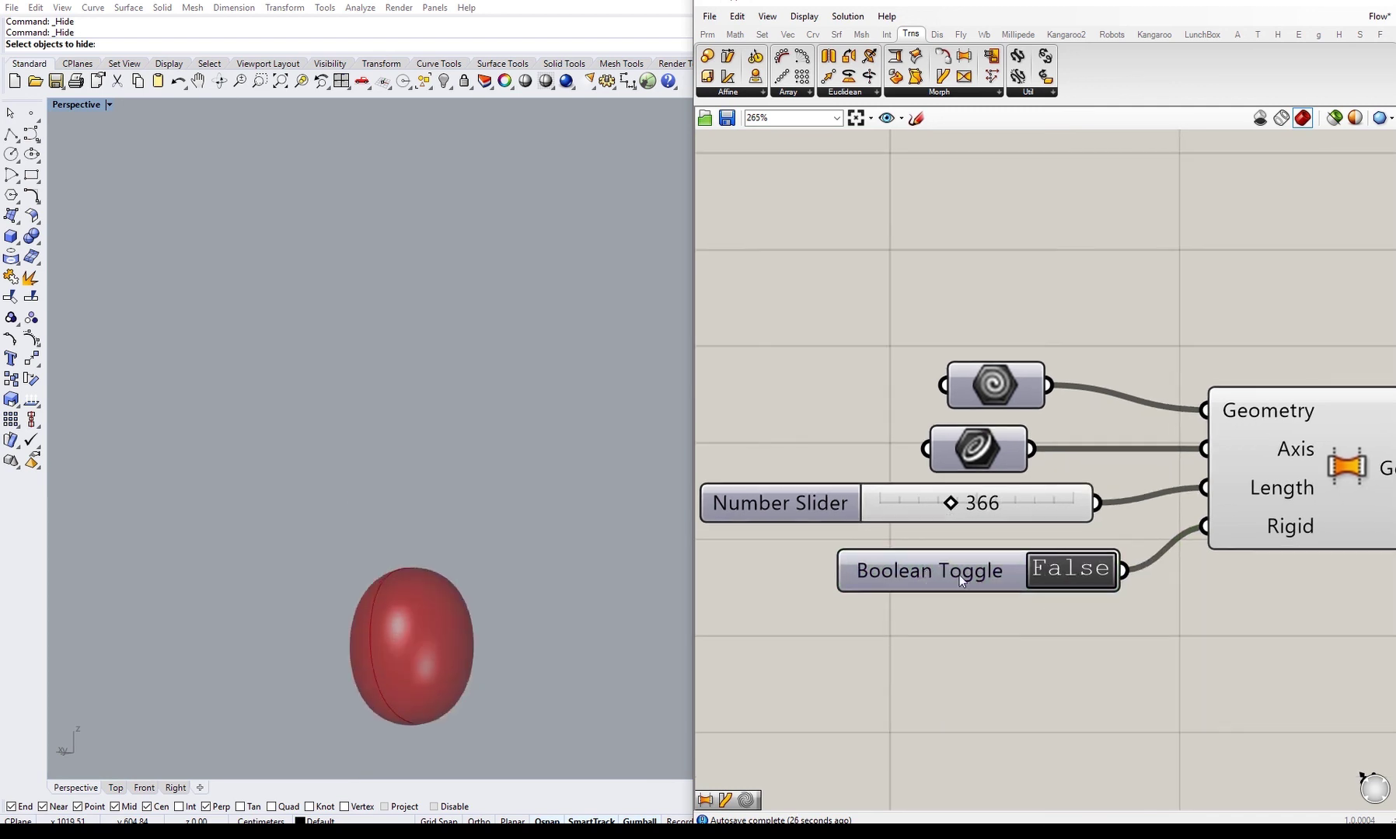
{"action": "mouse_move", "coordinate": [955, 507]}
{"action": "left_mouse_down"}
{"action": "mouse_move", "coordinate": [1065, 513]}
{"action": "mouse_move", "coordinate": [931, 506]}
{"action": "mouse_move", "coordinate": [1053, 503]}
{"action": "mouse_move", "coordinate": [972, 526]}
{"action": "left_mouse_up"}
{"action": "right_click_drag", "start_coordinate": [989, 670], "coordinate": [963, 611]}
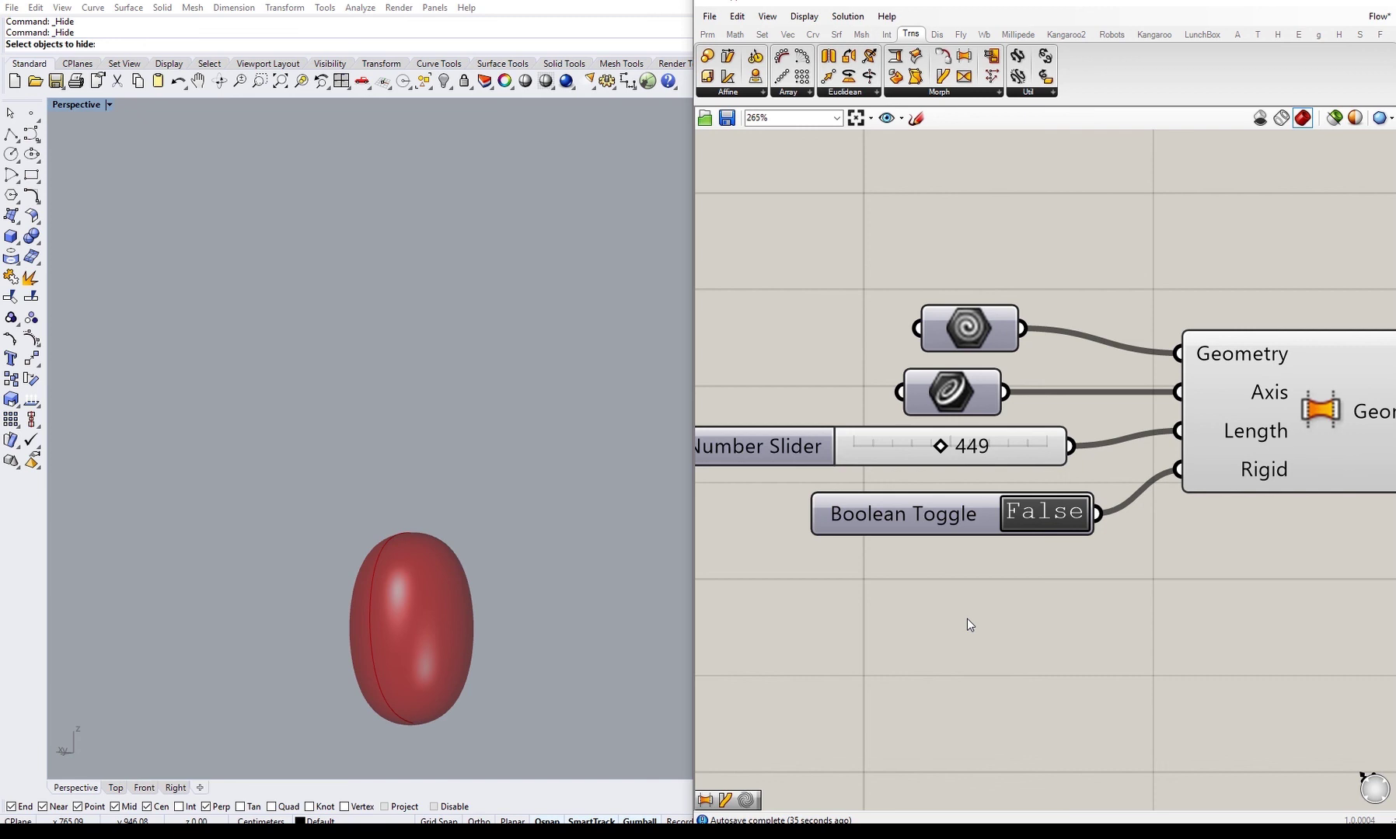